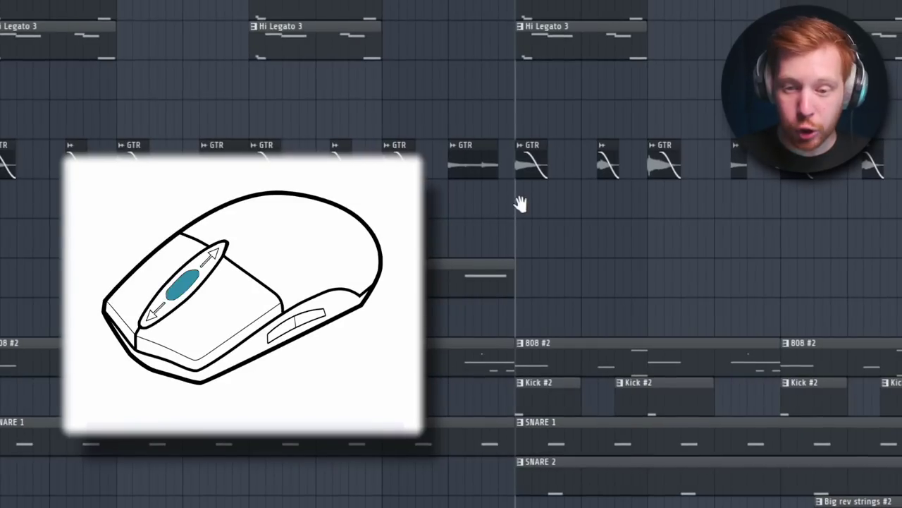
Bring up the playlist's quick list of editing tools and review modes such as Slip and Mute
right_click(522, 205)
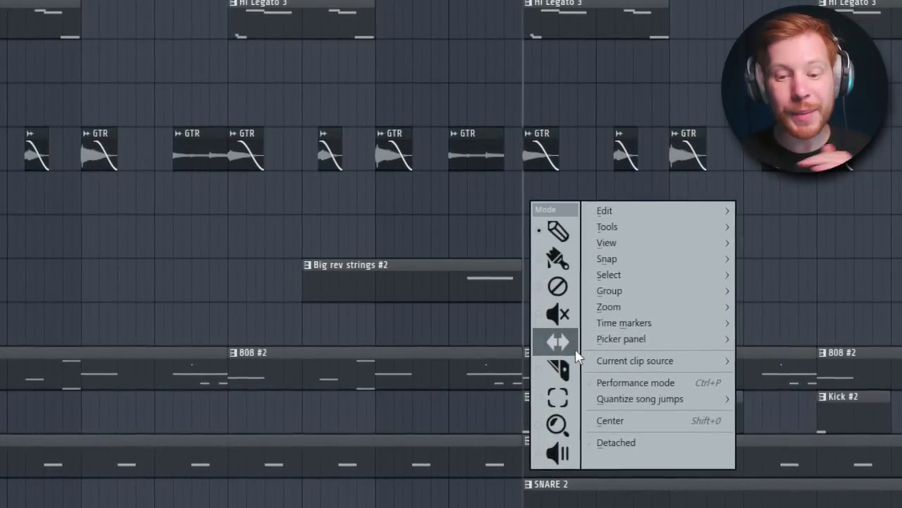
click(568, 346)
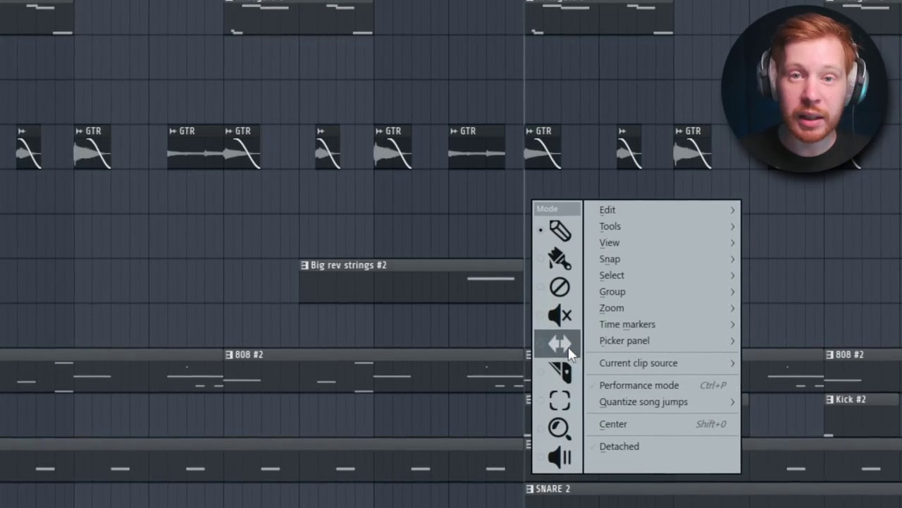
click(115, 106)
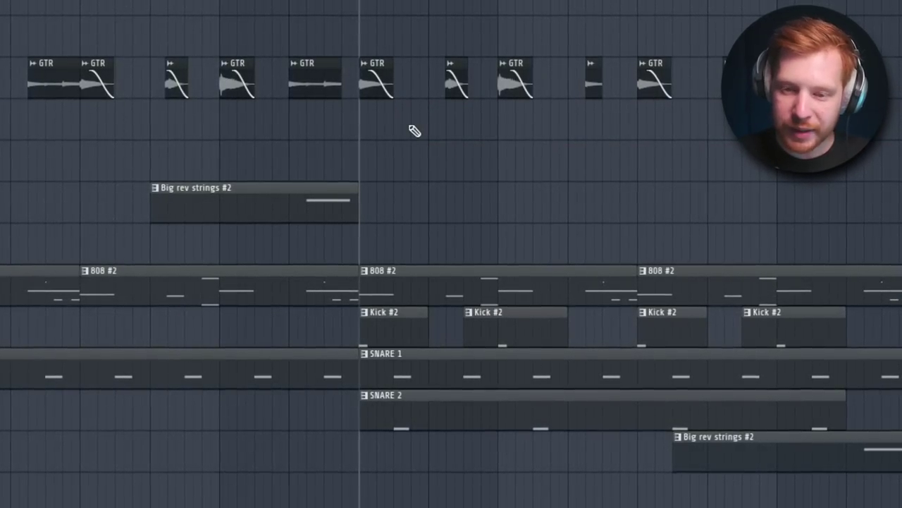
right_click(416, 124)
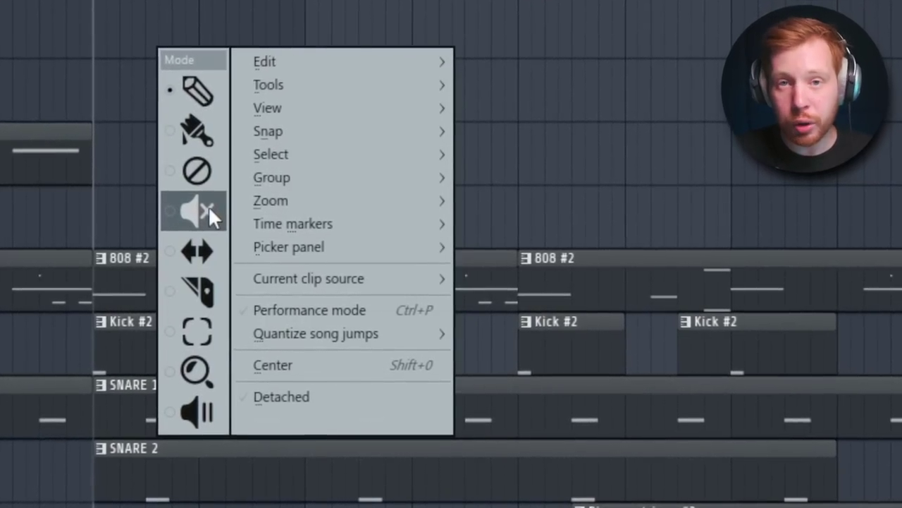
click(39, 92)
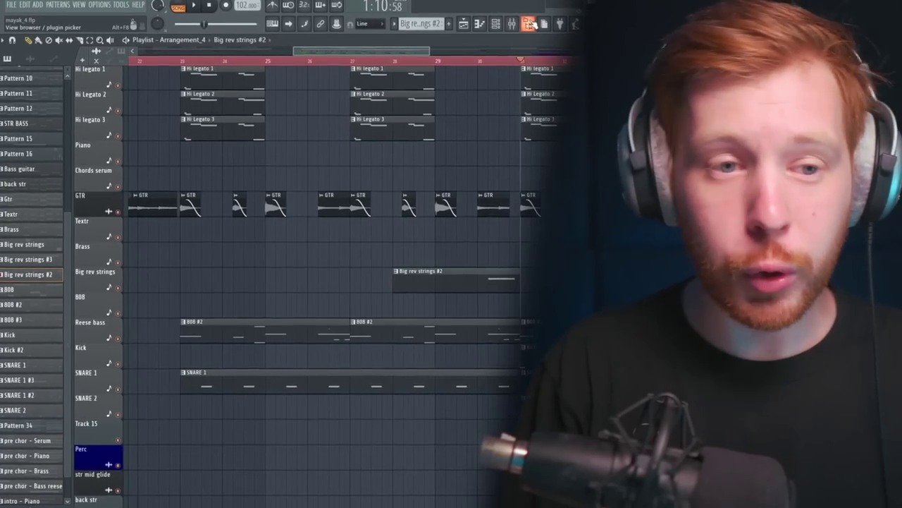
Show the browser, open the 2023 sample folder in the system file explorer and look inside its _newjazz subfolder
click(536, 16)
scroll(127, 247, up, 5)
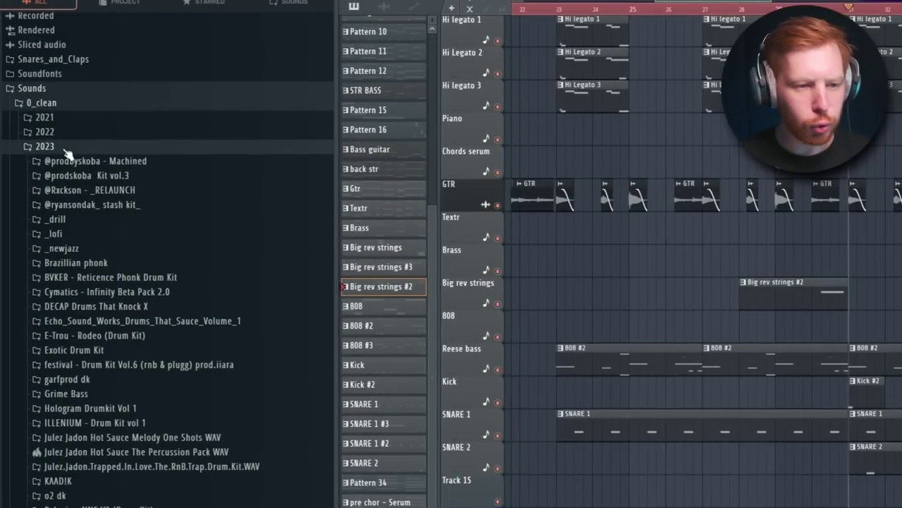
right_click(42, 167)
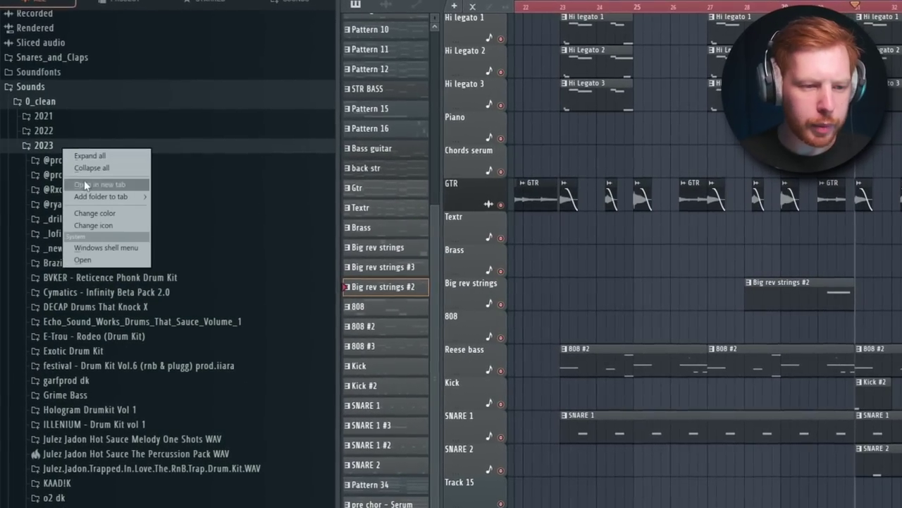
click(99, 259)
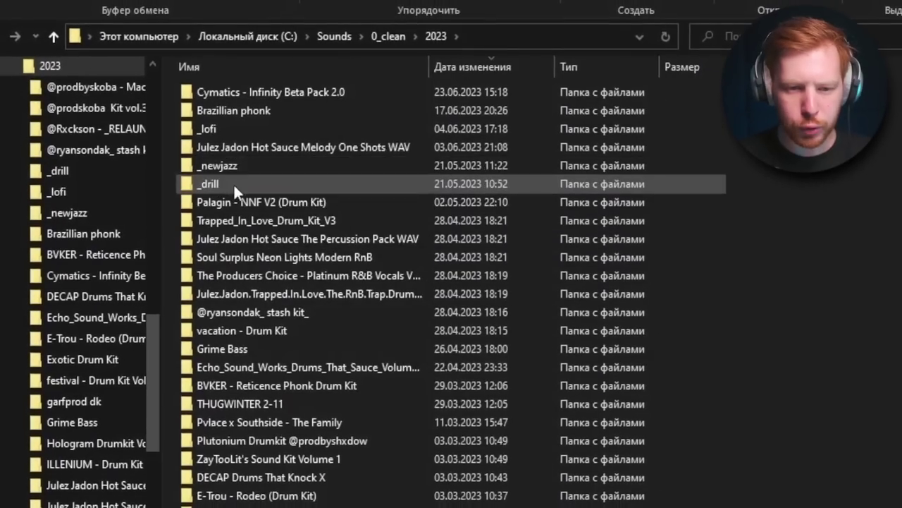
double_click(217, 165)
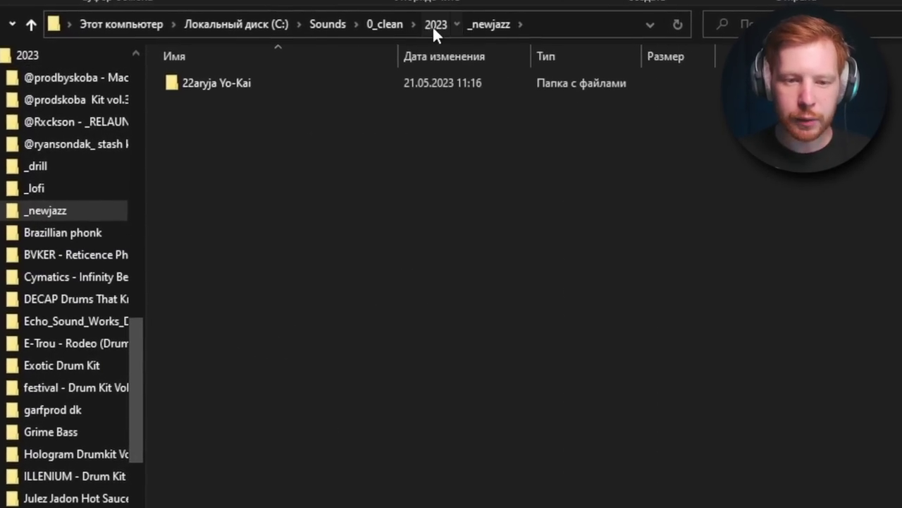
click(435, 24)
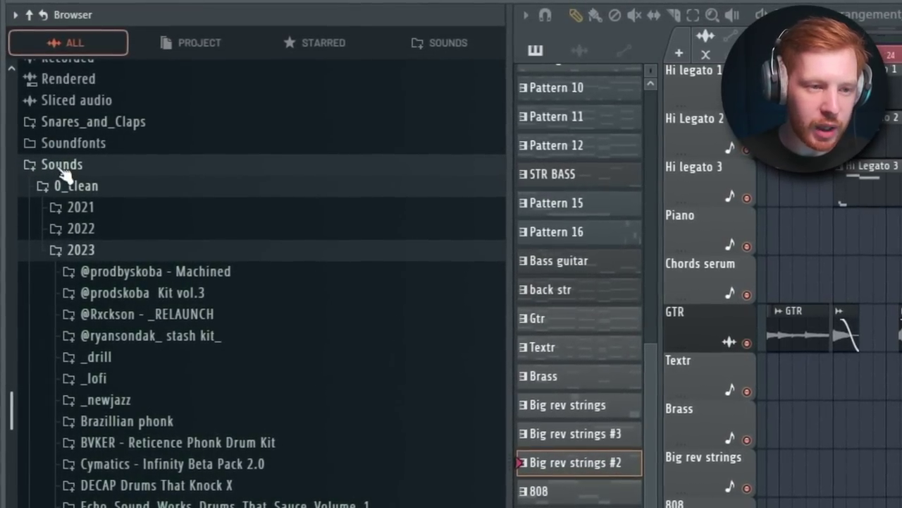
Open the Sounds folder in its own browser tab and display that tab
right_click(61, 169)
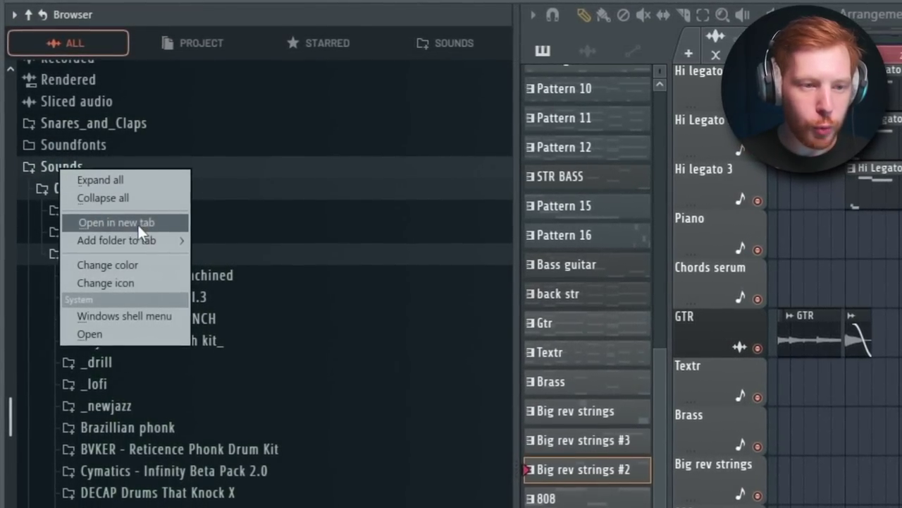
click(137, 223)
click(457, 48)
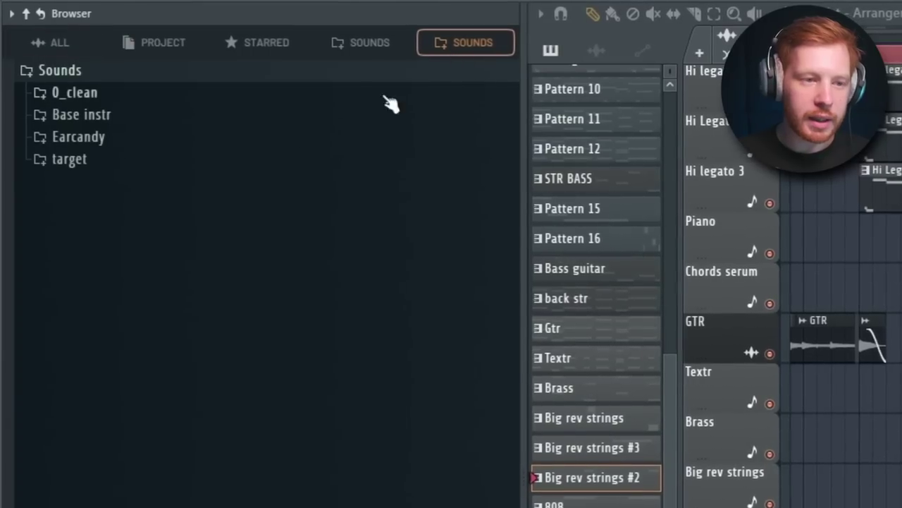
Return to the browser's full folder listing and open the SAINT6 - UK DRILL DRUM KIT folder in a new tab
click(31, 48)
scroll(141, 286, down, 1)
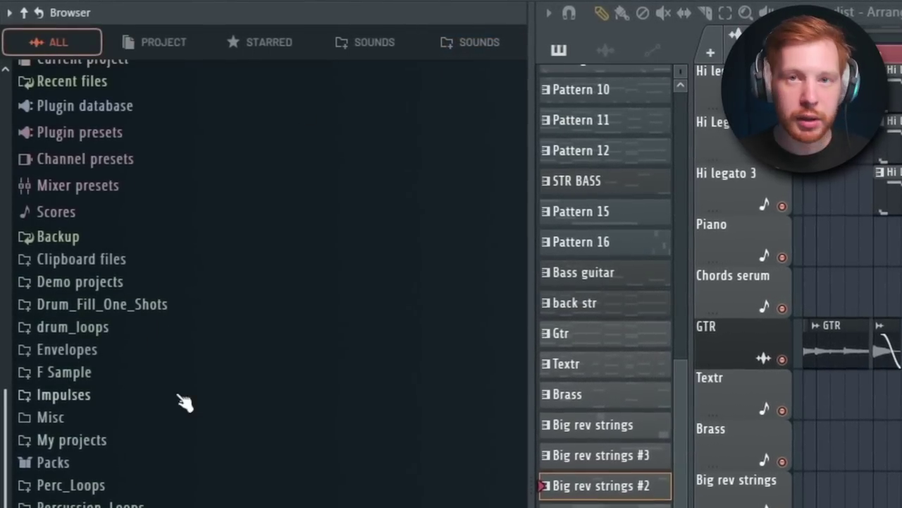
scroll(186, 426, down, 3)
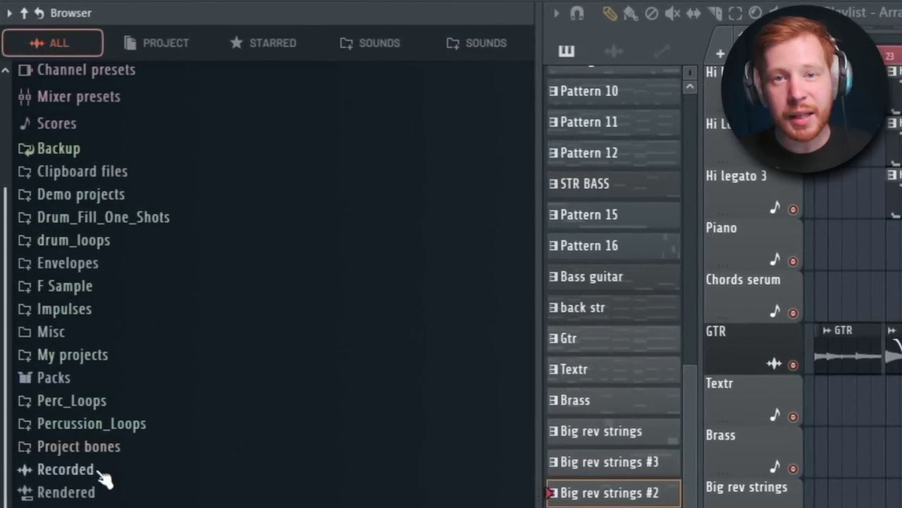
scroll(105, 481, down, 6)
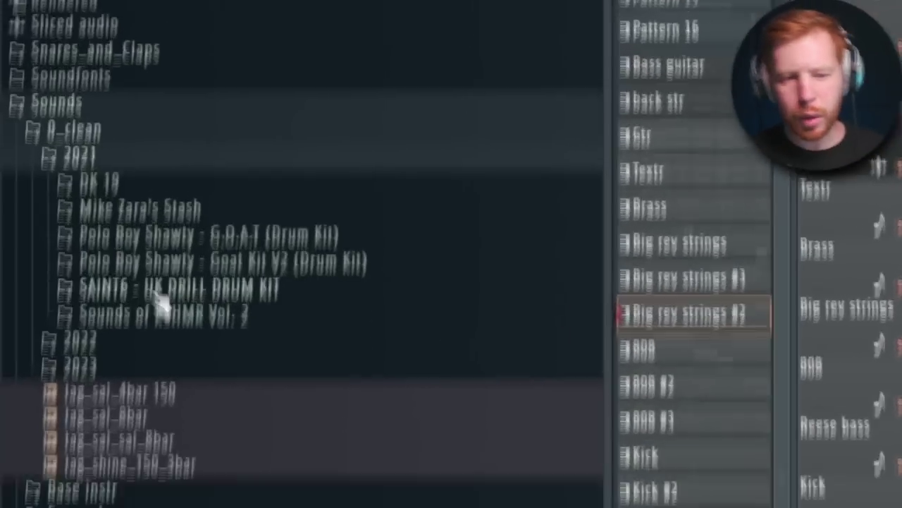
right_click(125, 479)
click(201, 369)
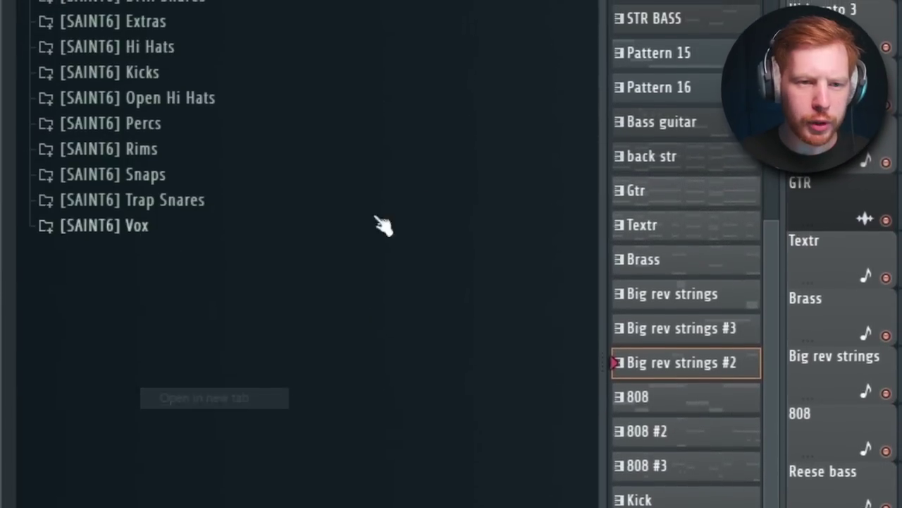
Rename the new SAINT6 tab as Drill, give it the bandage icon and choose a custom colour for it
right_click(459, 169)
click(460, 173)
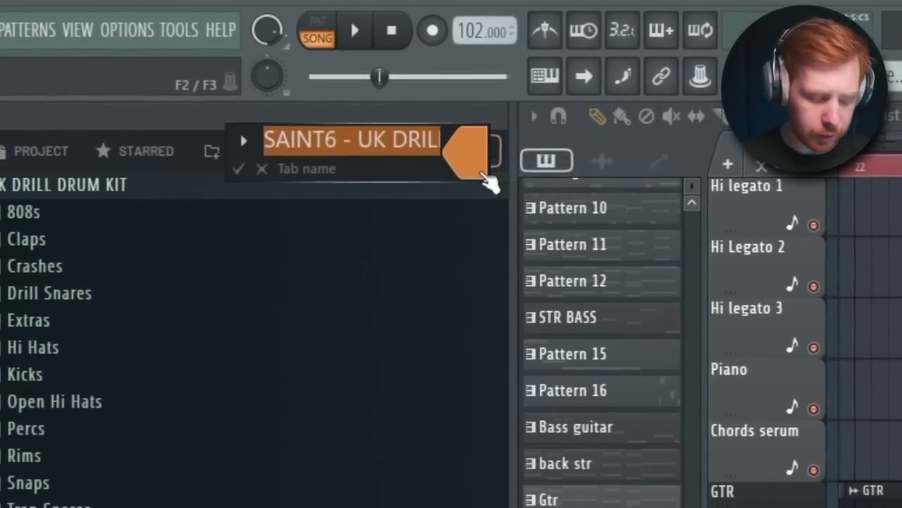
text(Drill)
click(257, 132)
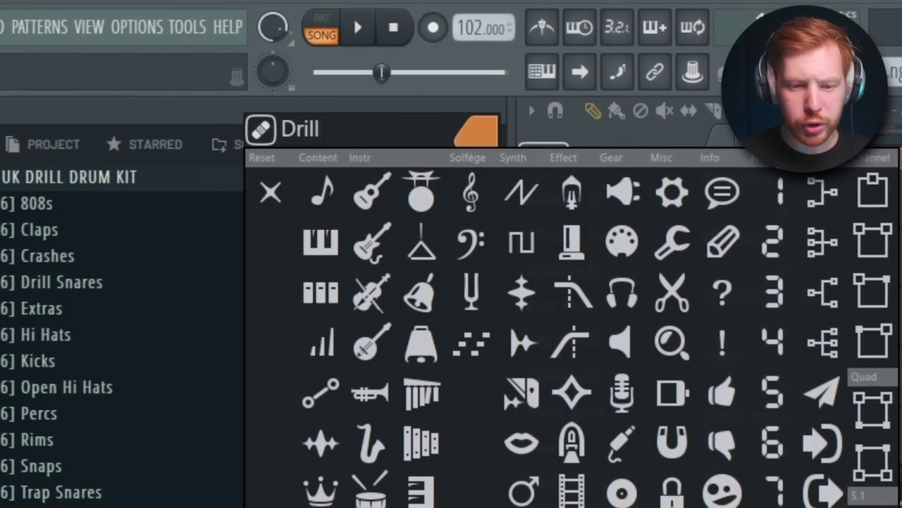
key(Escape)
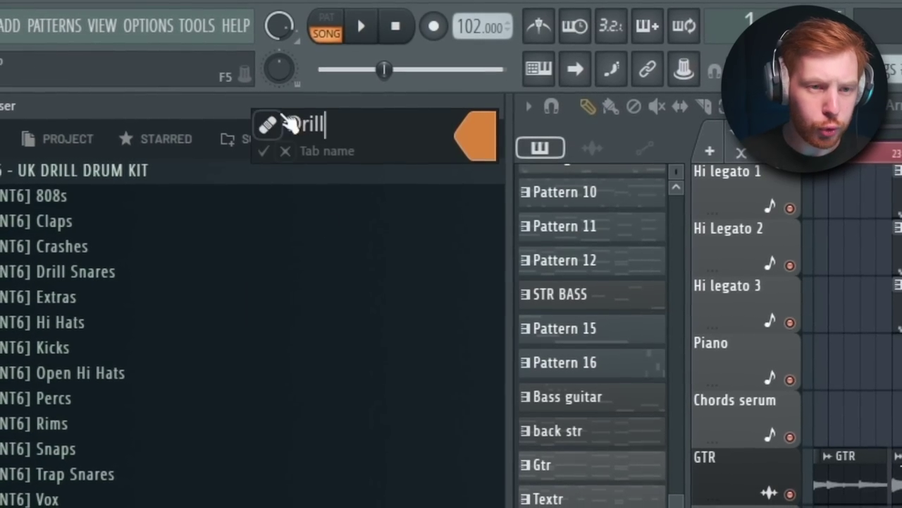
click(476, 134)
click(598, 275)
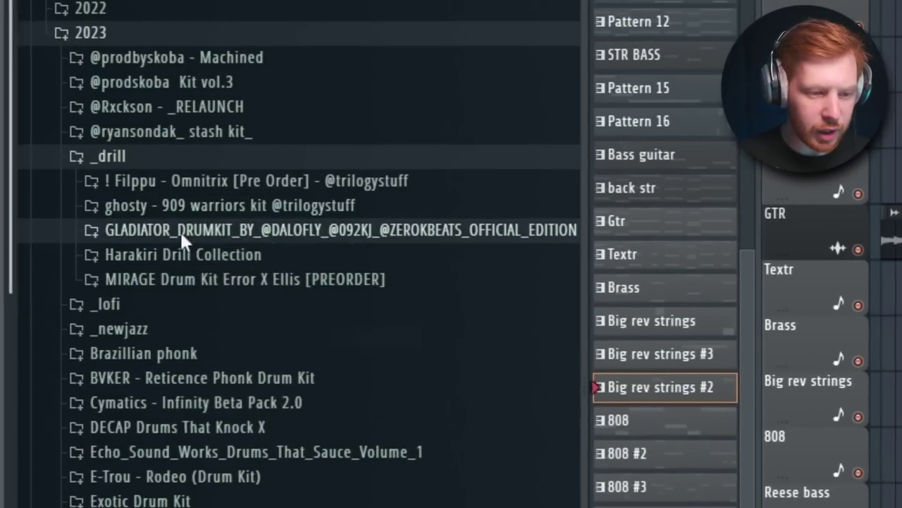
Add the GLADIATOR_DRUMKIT folder from 2023/_drill to the Drill tab
right_click(180, 231)
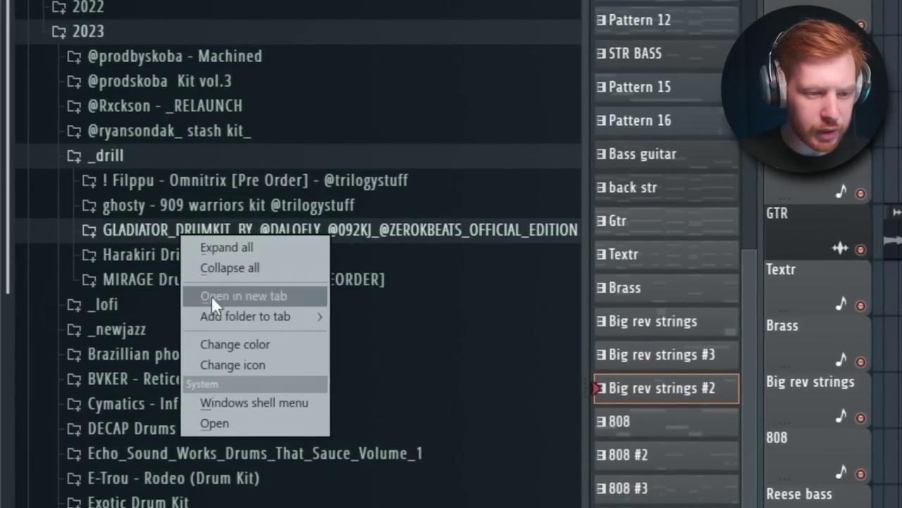
mouse_move(297, 323)
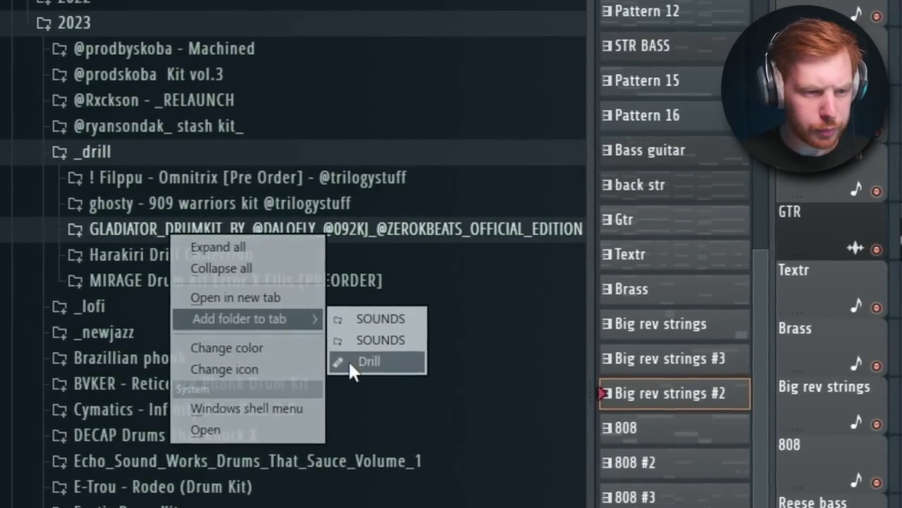
click(348, 359)
click(157, 174)
right_click(156, 175)
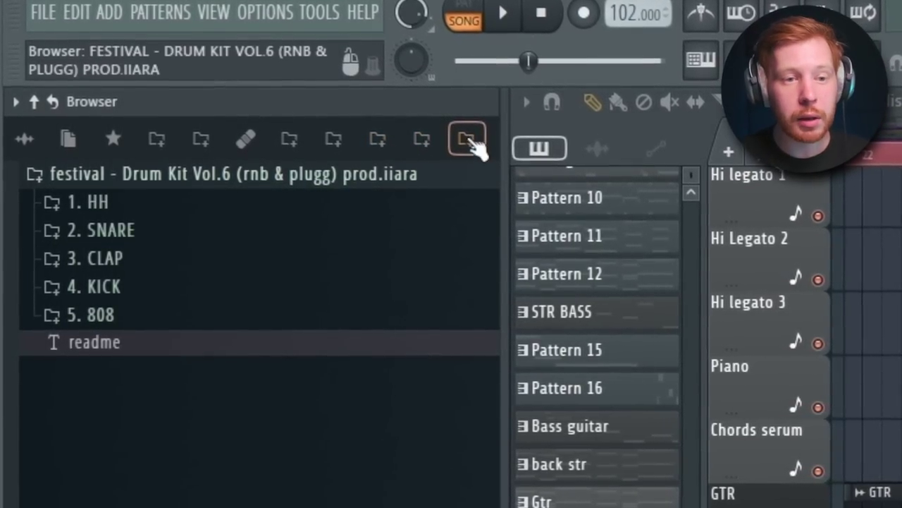
Hide the festival drum kit tab and restore the hidden Drill tab to the browser
right_click(464, 135)
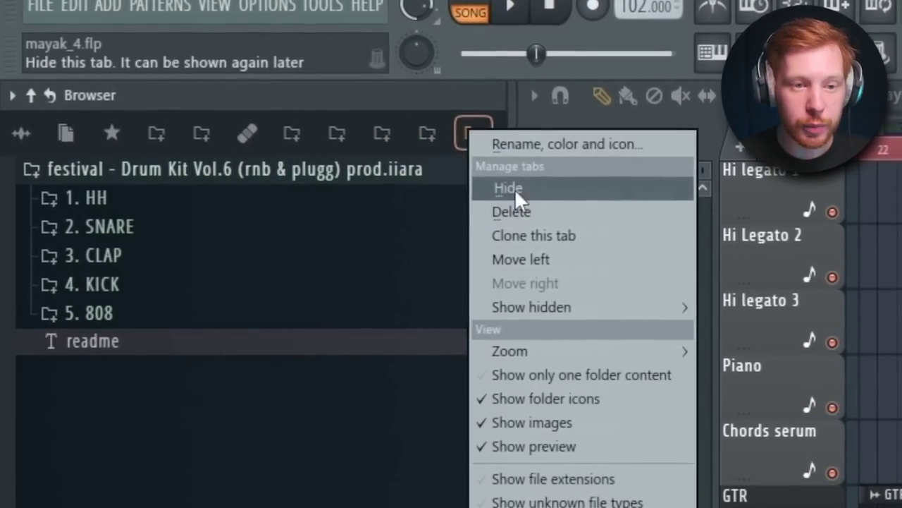
click(602, 186)
click(296, 129)
right_click(295, 126)
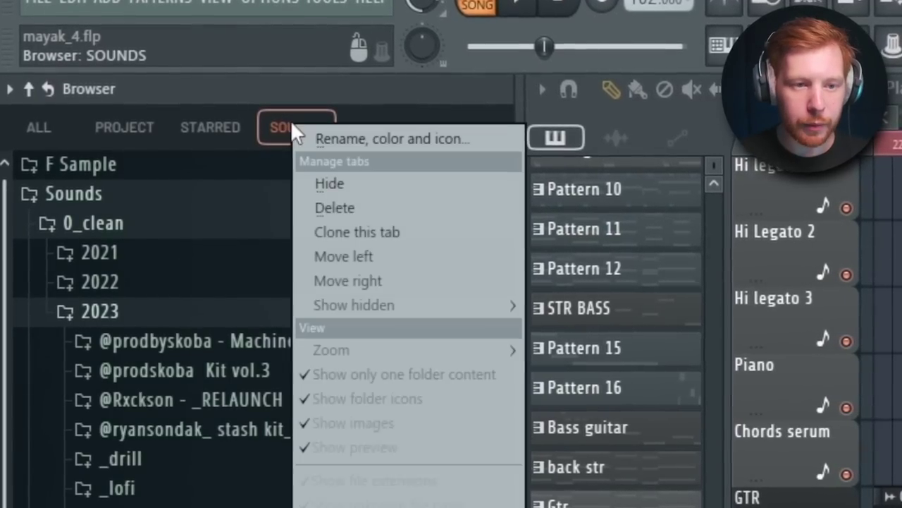
mouse_move(339, 304)
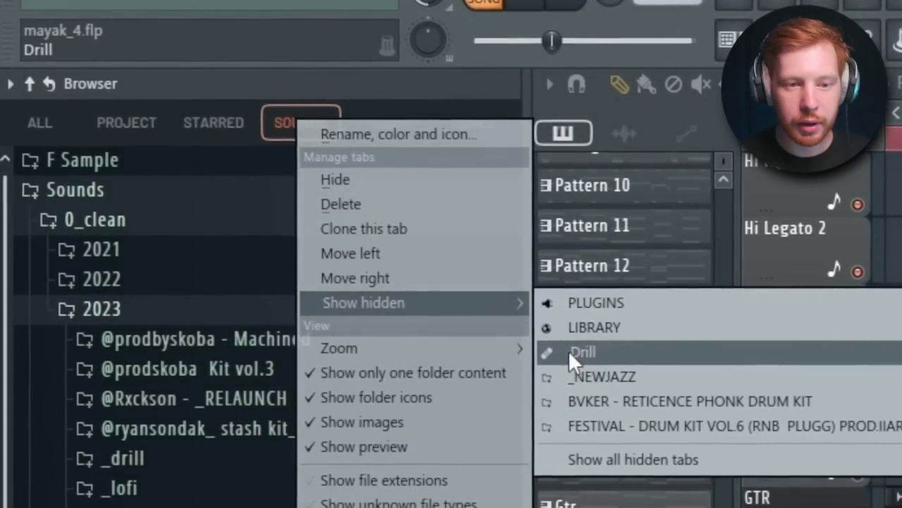
click(569, 348)
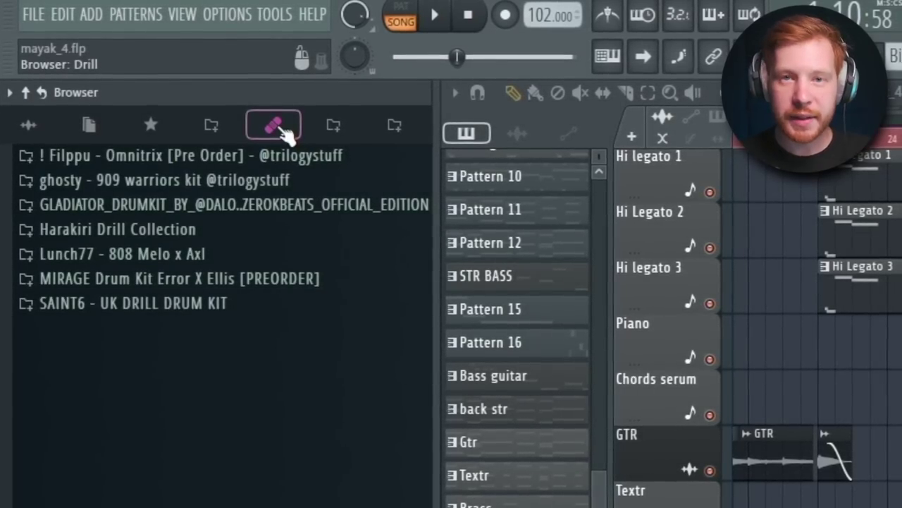
Try different zoom levels on the Drill tab, including Huge, Massive and Medium, and set it to Small
right_click(289, 127)
mouse_move(296, 307)
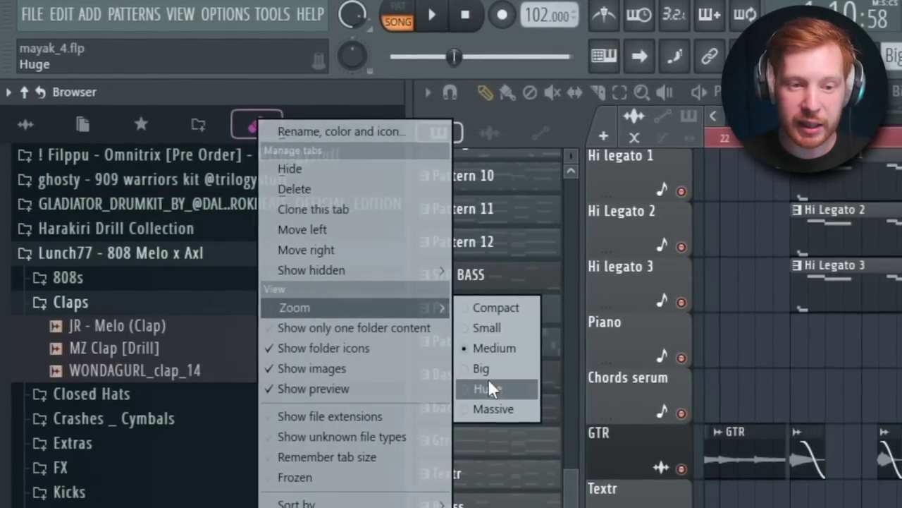
click(490, 388)
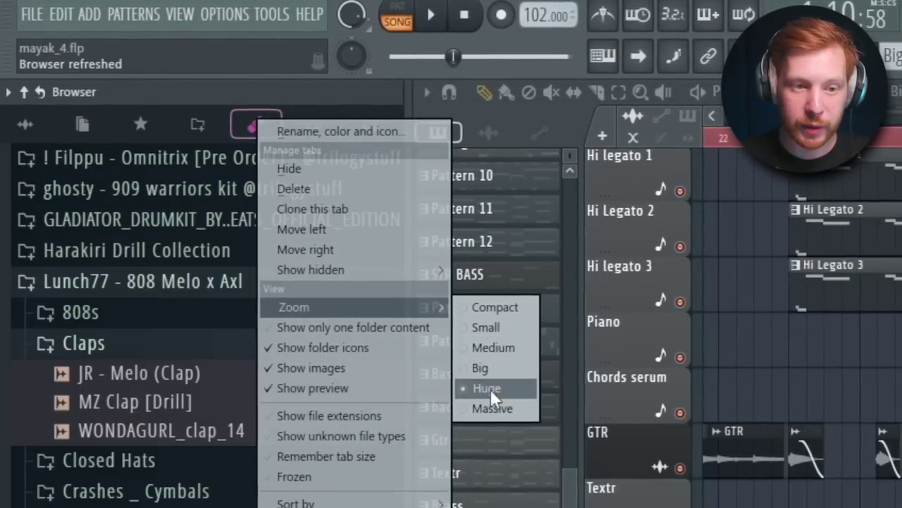
click(496, 330)
click(497, 403)
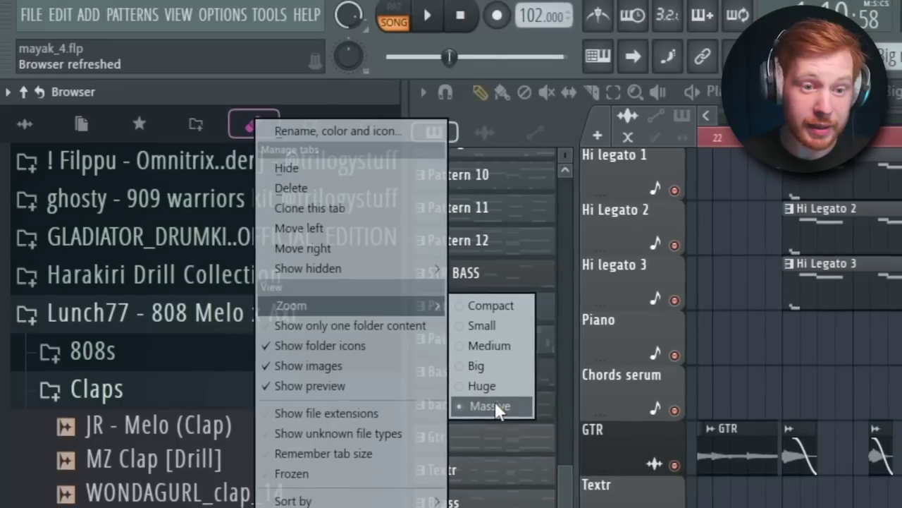
click(490, 385)
click(491, 363)
click(492, 345)
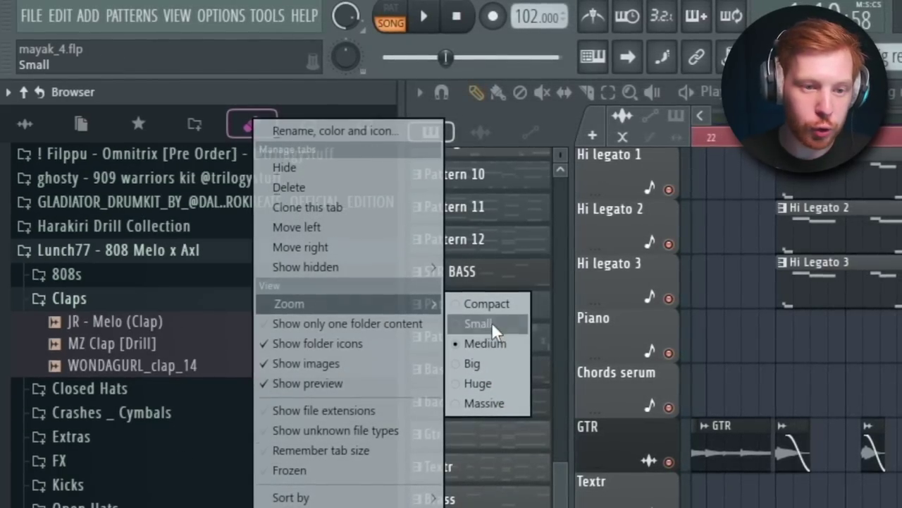
click(492, 323)
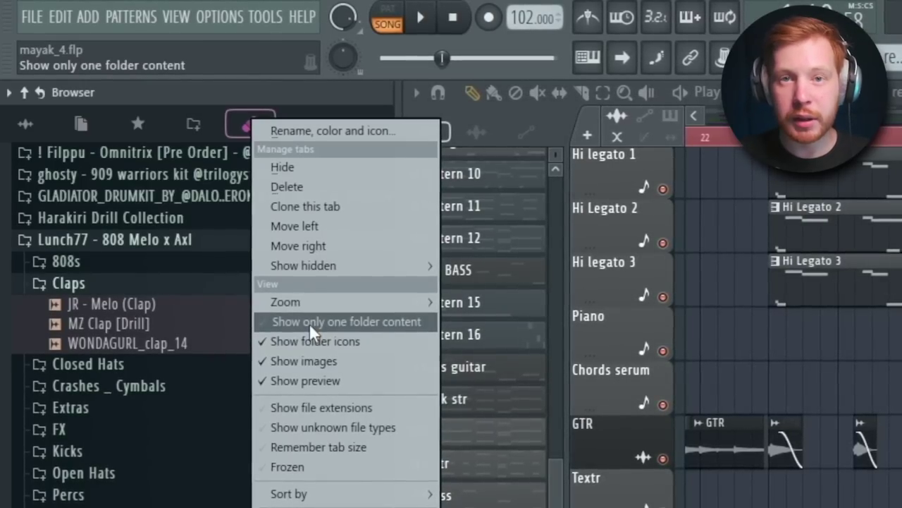
Enable Show only one folder content and Remember tab size for the Drill tab
click(309, 322)
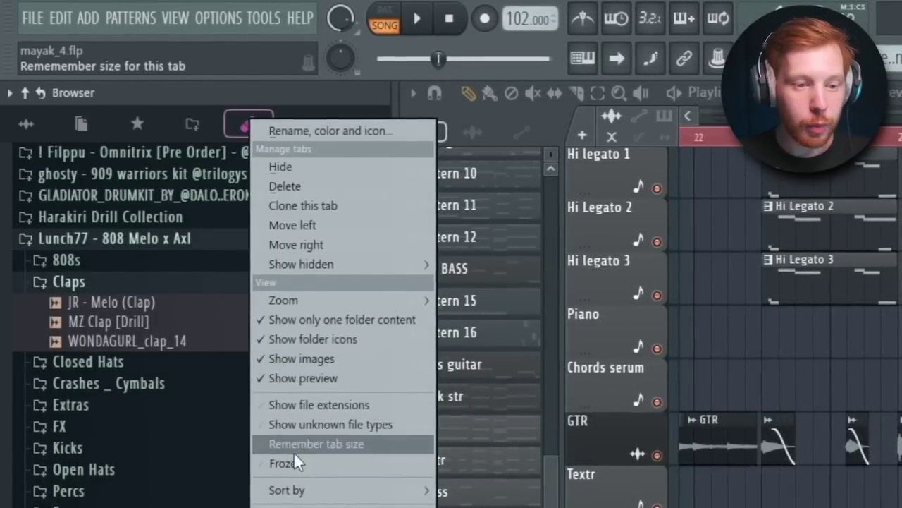
click(307, 443)
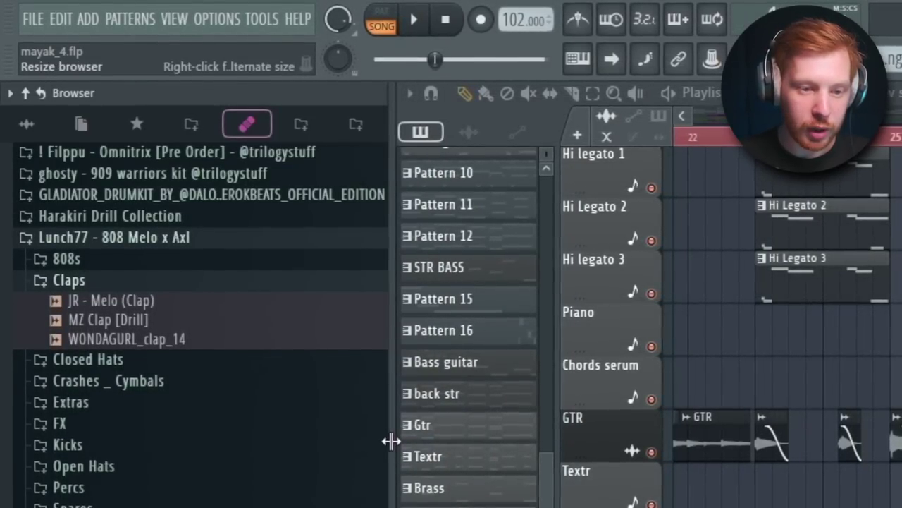
Widen the browser while the Drill tab is active and switch to the _lofi tab
drag(393, 439, 557, 367)
click(434, 125)
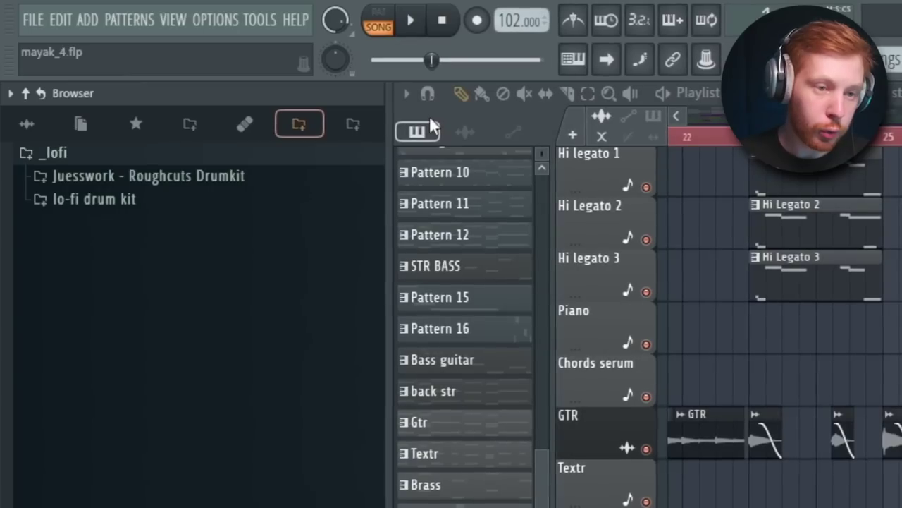
Switch to the Drill tab, collapse the Lunch77 - 808 Melo x Axl folder and change its icon to a magnifying glass
click(249, 126)
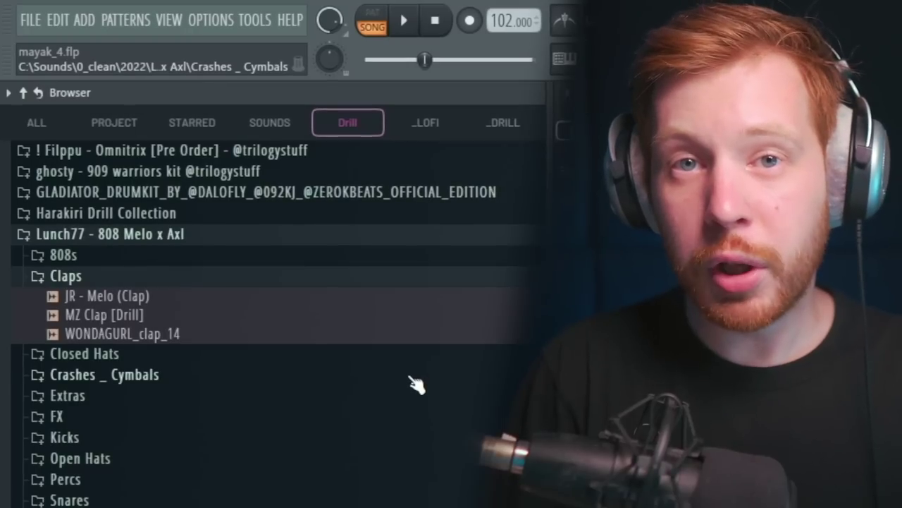
click(86, 235)
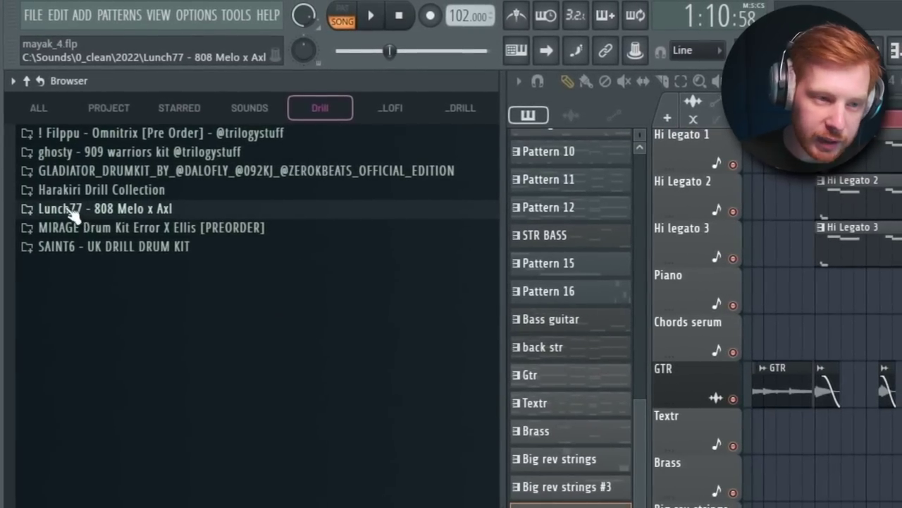
right_click(59, 211)
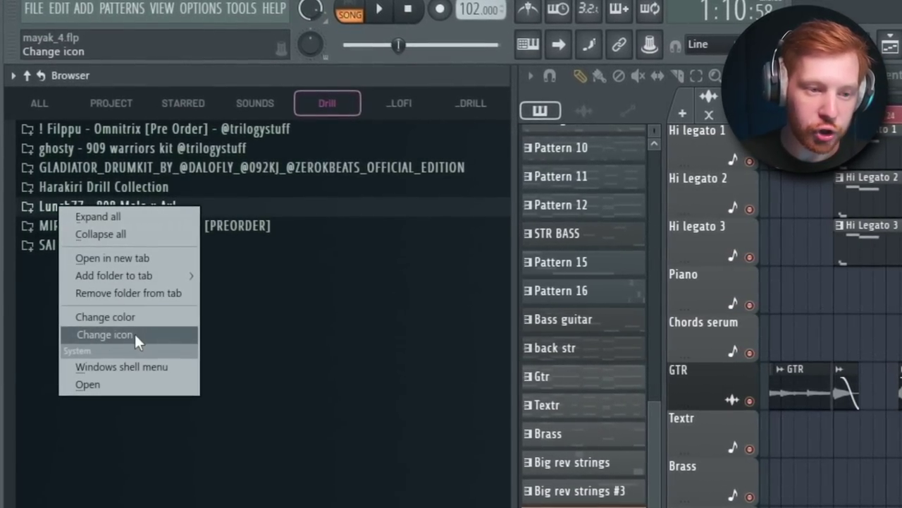
click(131, 333)
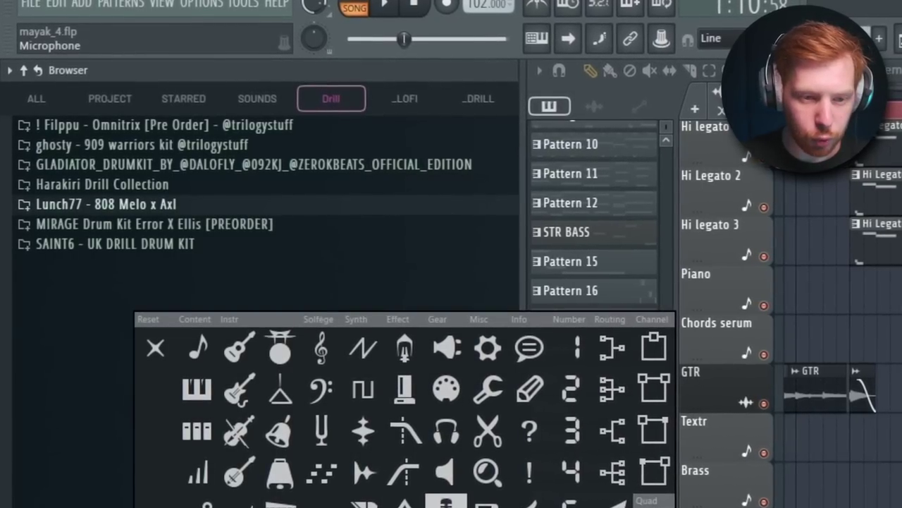
click(484, 468)
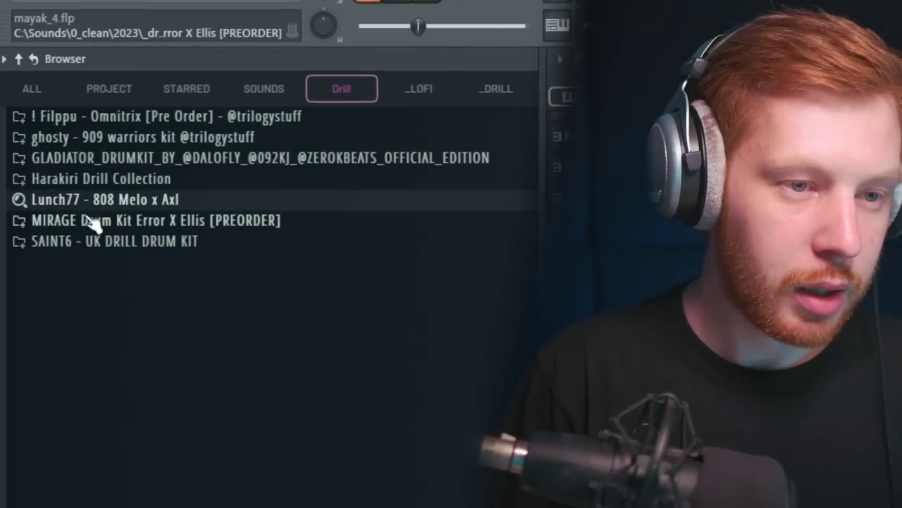
right_click(62, 227)
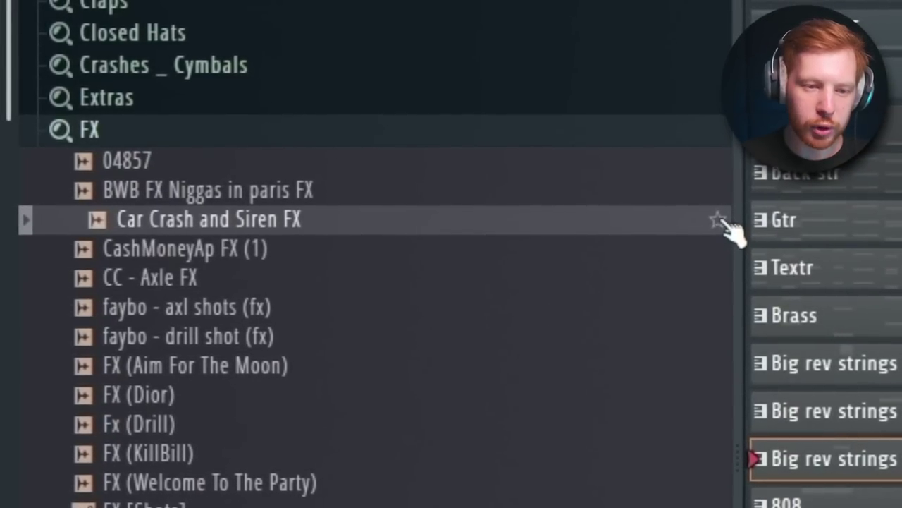
Star the Car Crash and Siren FX sample and check the sort options of the starred samples tab
click(718, 221)
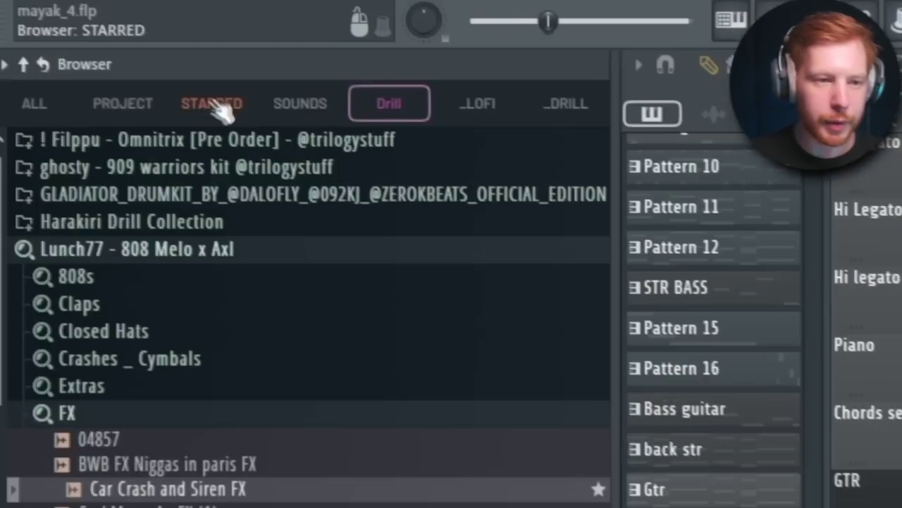
click(211, 107)
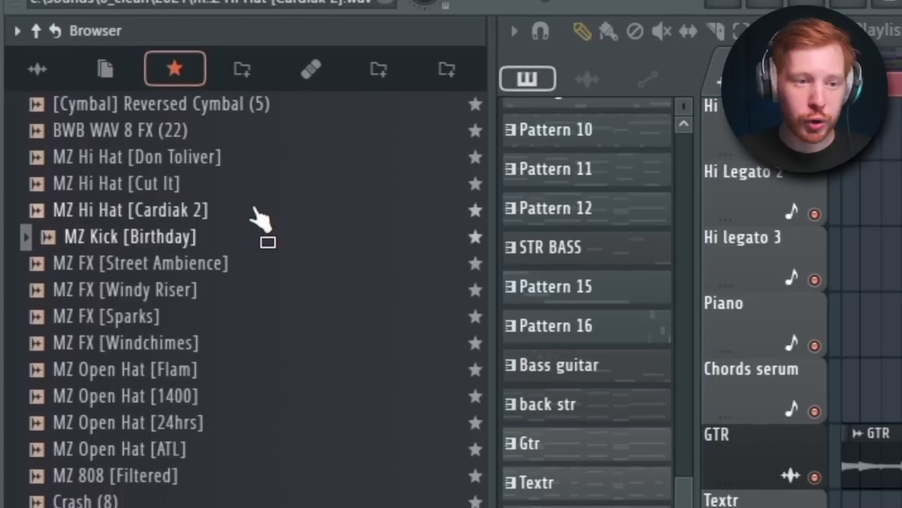
right_click(174, 62)
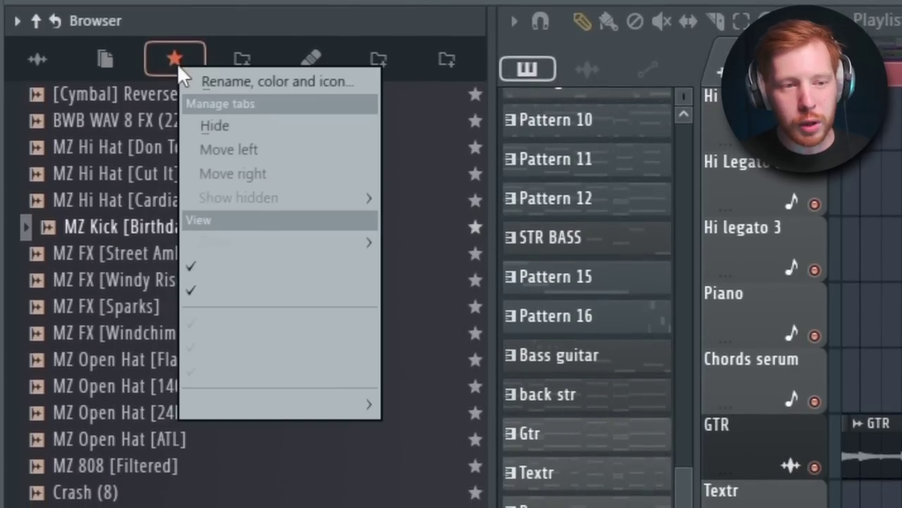
mouse_move(302, 399)
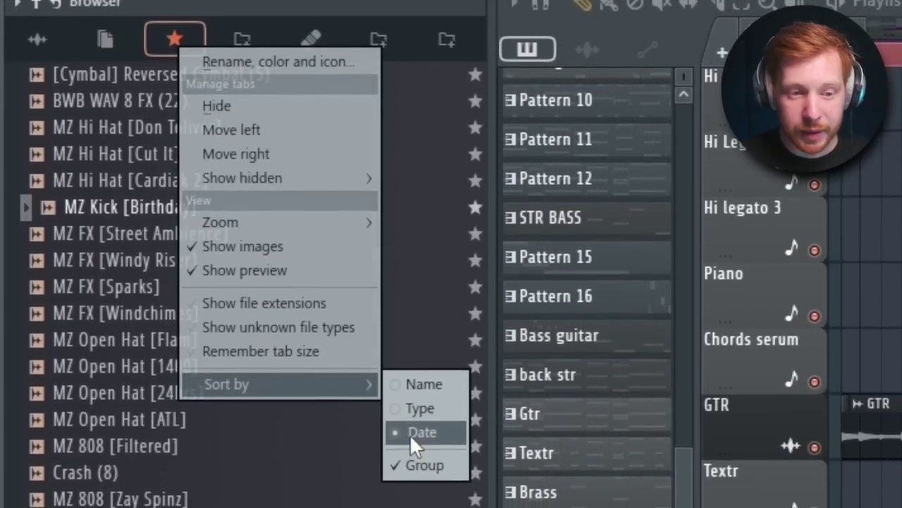
click(159, 346)
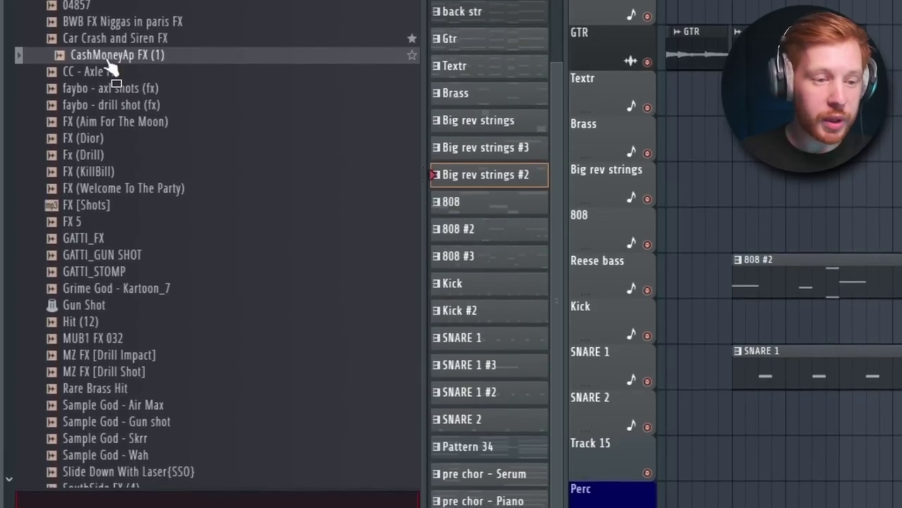
Add a new FX tag to the CashMoneyAp FX (1) sample
right_click(109, 58)
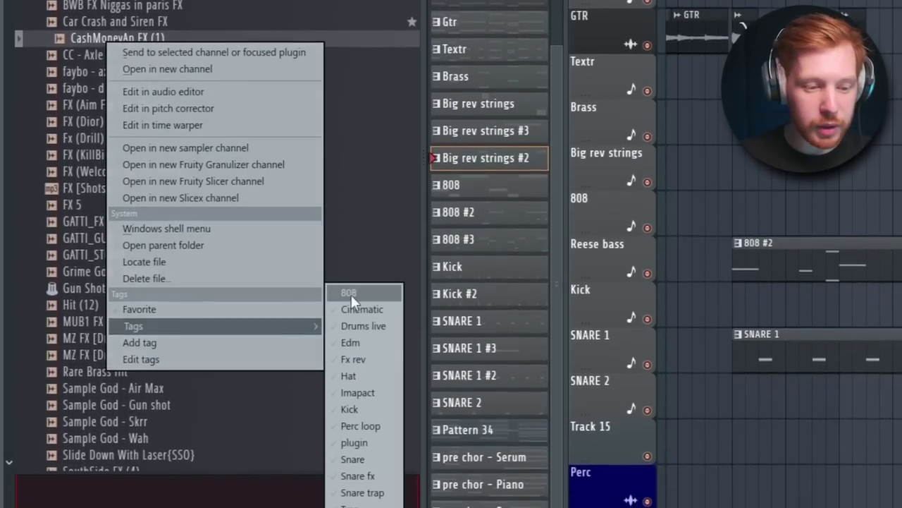
click(165, 336)
text(F)
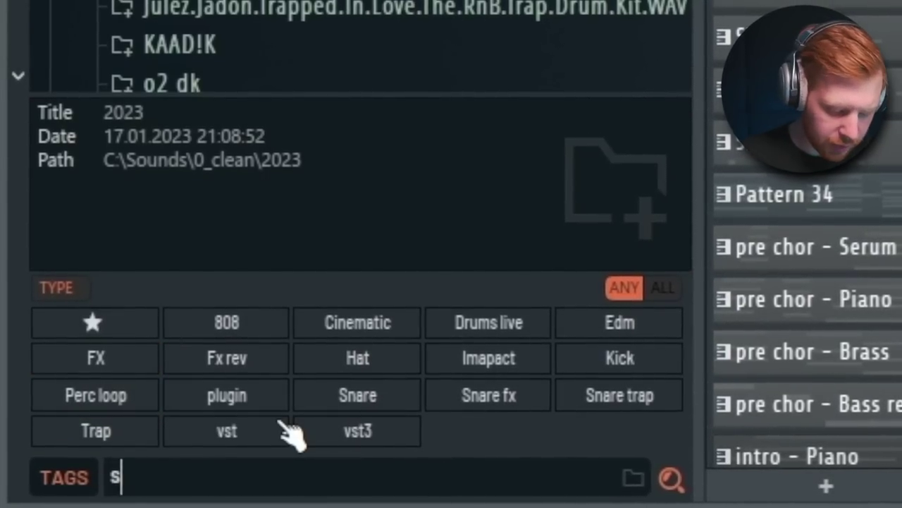
Search the browser samples by name, and open the 2023 sample folder in the system file manager
text(ord)
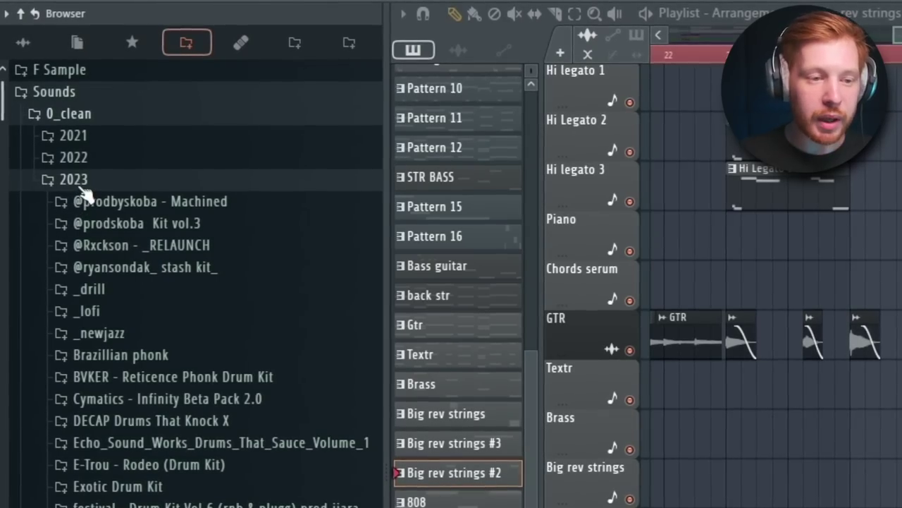
right_click(78, 188)
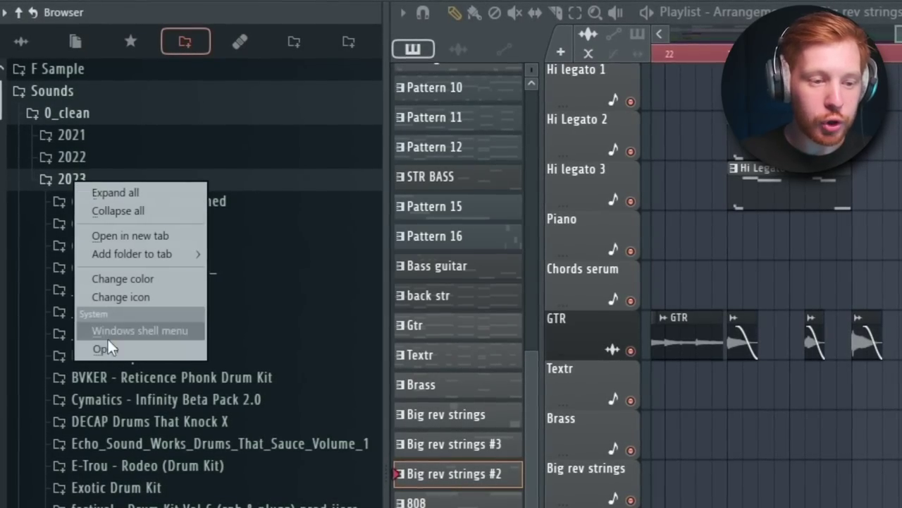
click(105, 348)
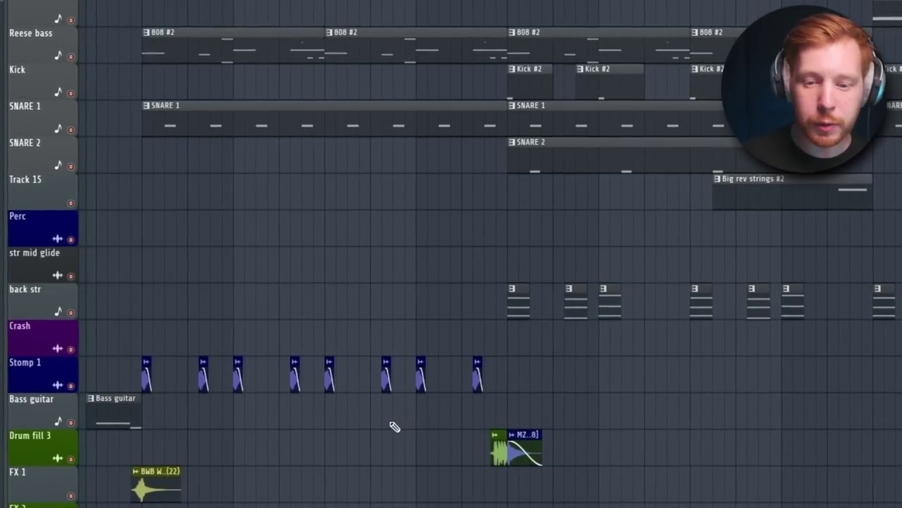
Locate the source sample of the MZ Snare [Greens] playlist clip in the browser and view its tag options
scroll(332, 348, up, 5)
drag(362, 327, 339, 12)
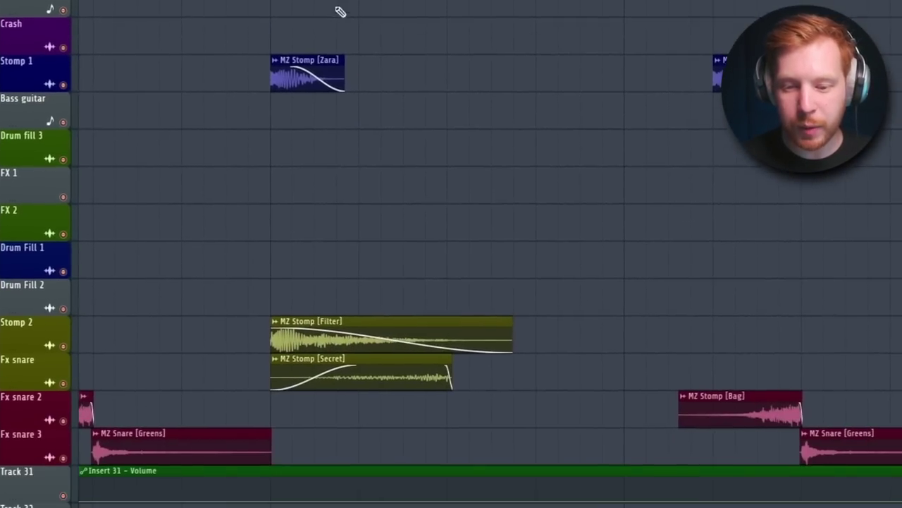
scroll(405, 136, down, 4)
scroll(451, 188, up, 4)
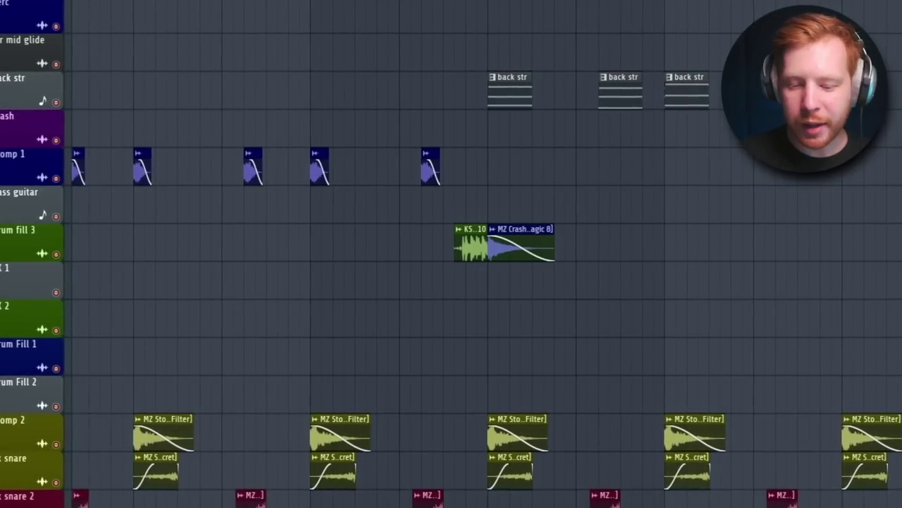
click(251, 496)
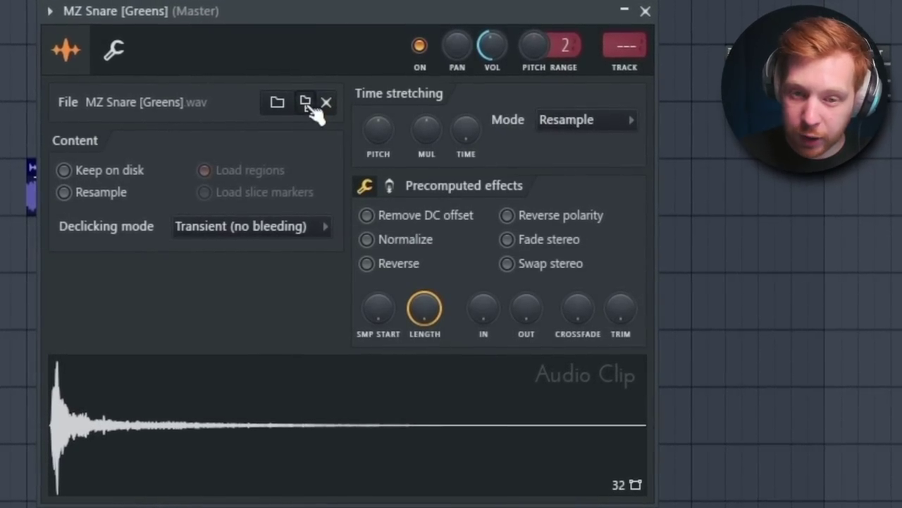
click(305, 102)
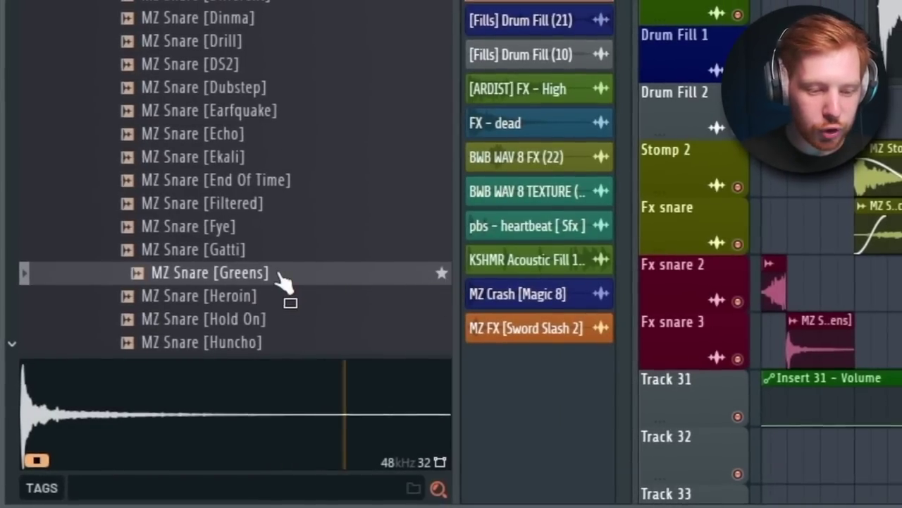
right_click(280, 276)
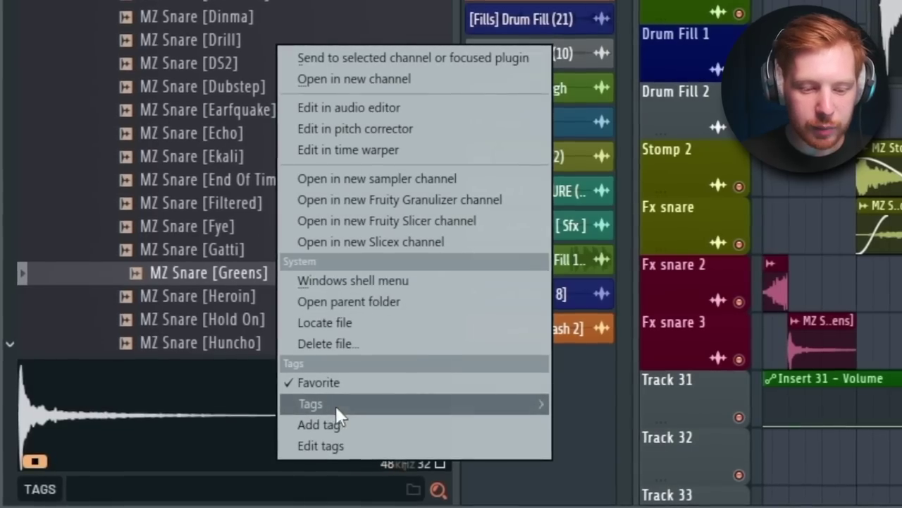
mouse_move(336, 406)
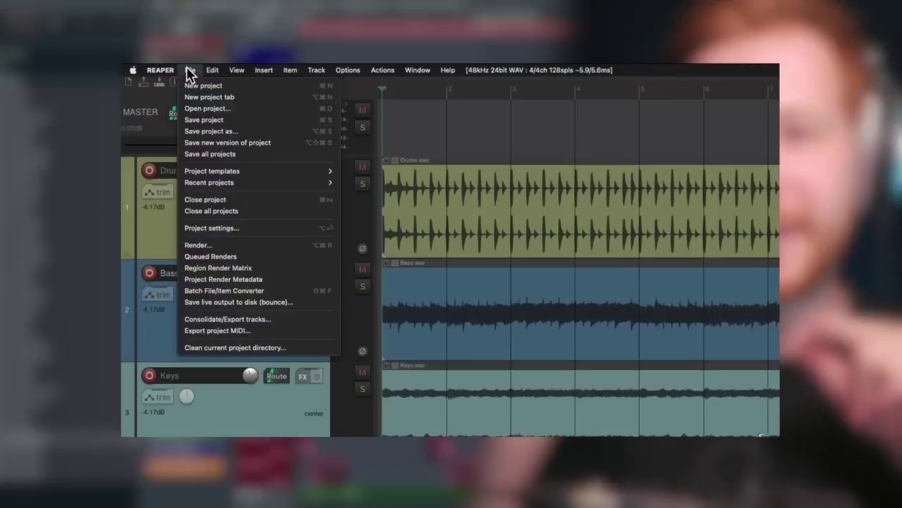
click(175, 92)
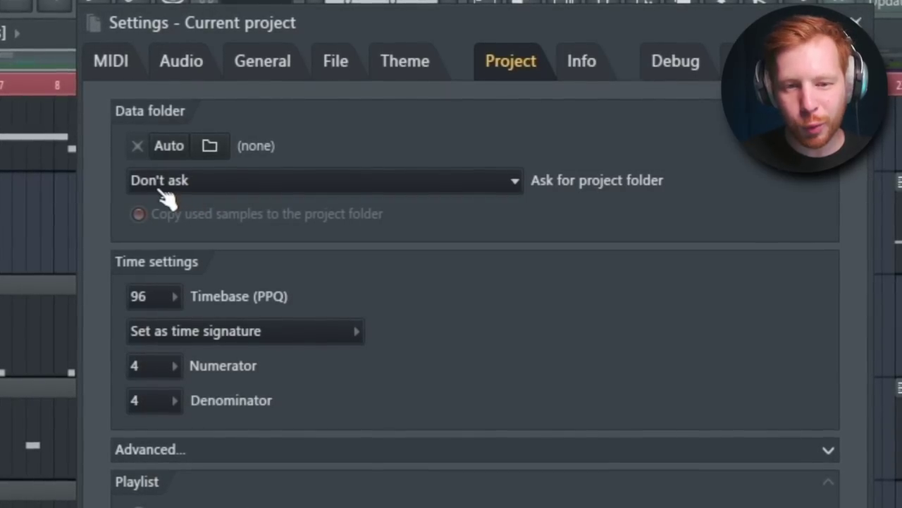
Check the project data folder setting, and set backup Autosave to Frequently (every 5 minutes & before risky operations)
click(208, 146)
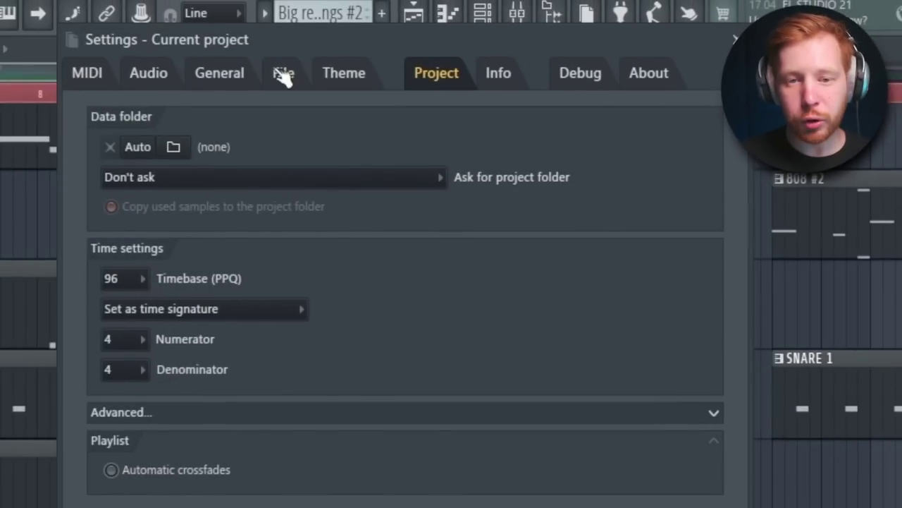
click(283, 74)
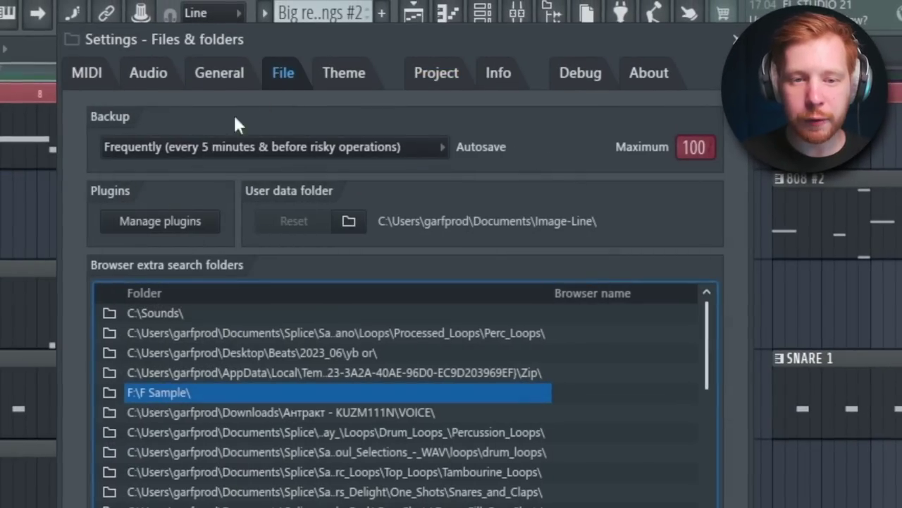
click(135, 144)
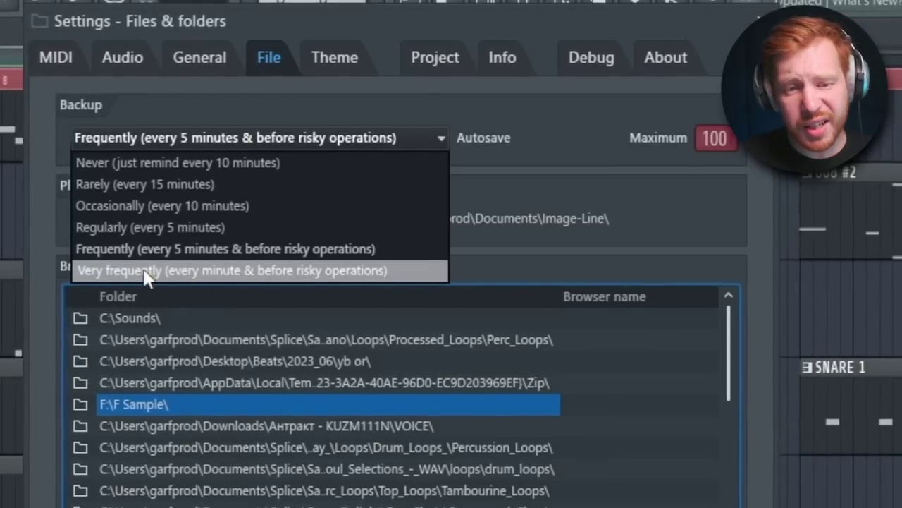
click(129, 251)
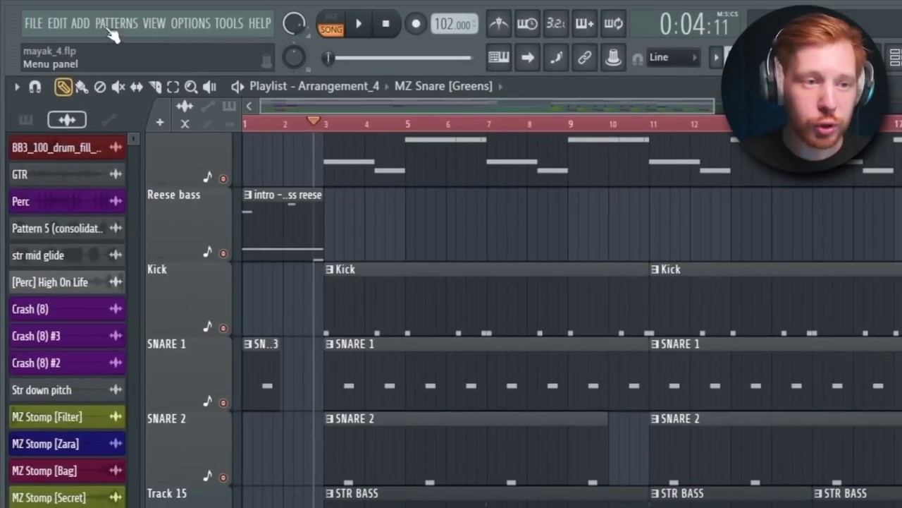
Browse for saved project files in the Projects folder inside Image-Line\FL Studio
click(34, 23)
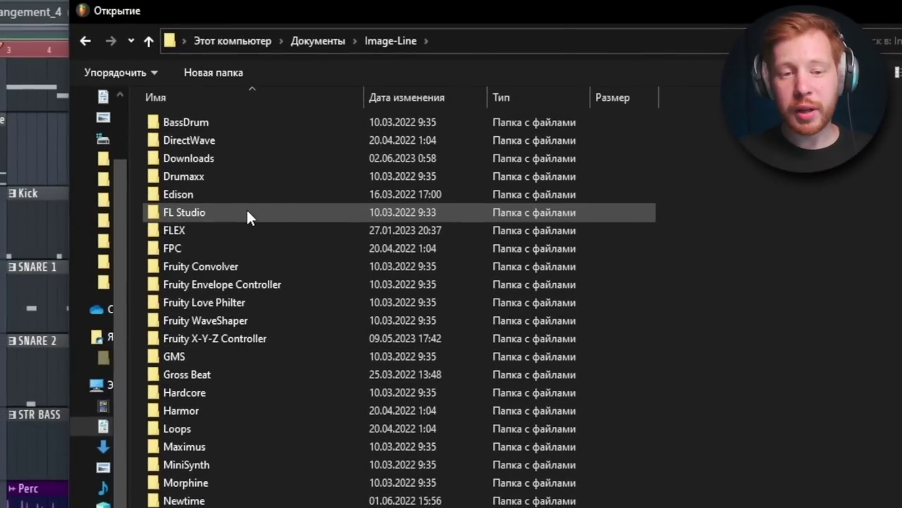
double_click(246, 208)
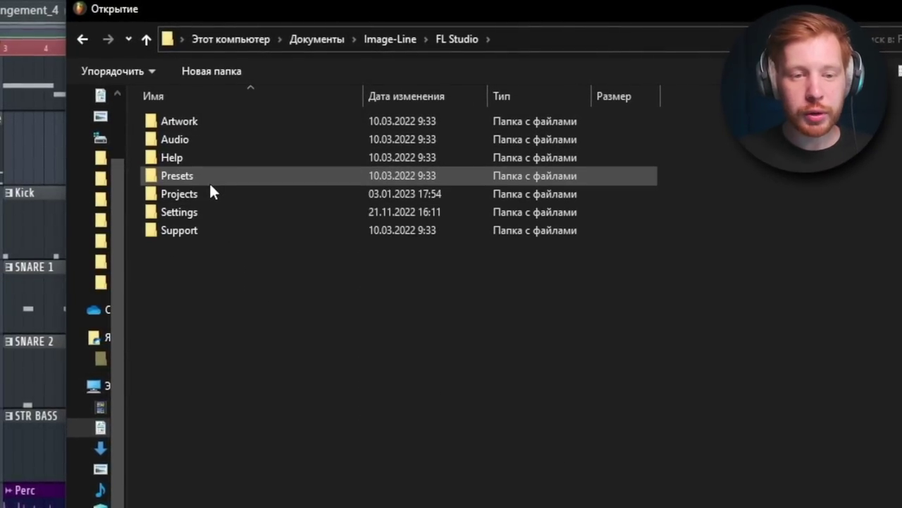
double_click(203, 194)
double_click(173, 157)
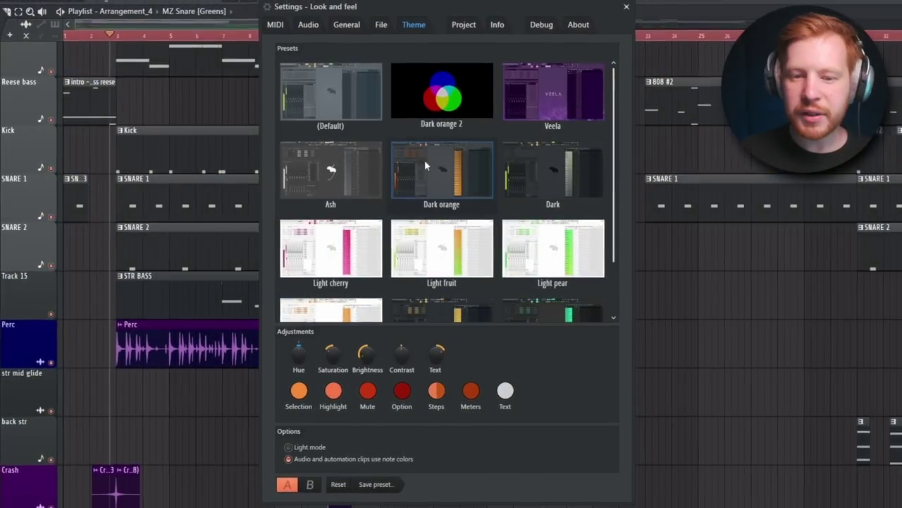
Try the Dark orange 2 and Light cherry theme presets
click(442, 93)
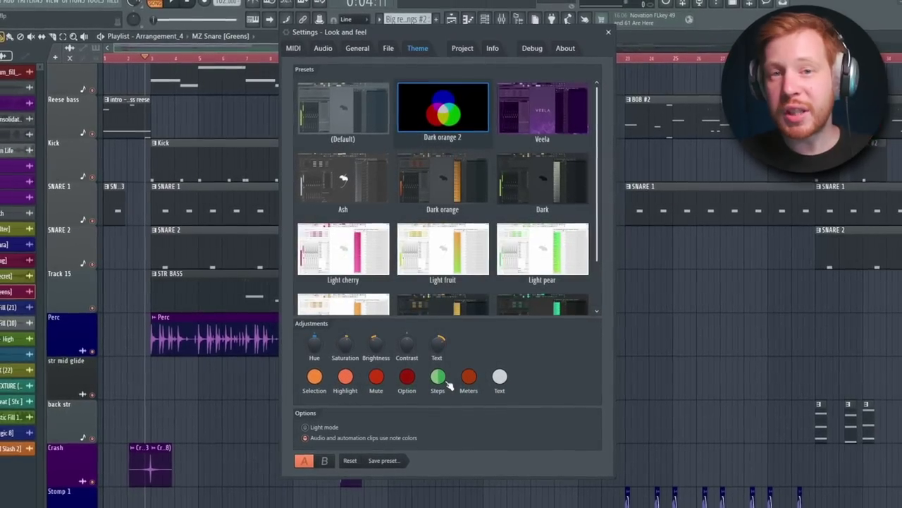
click(330, 252)
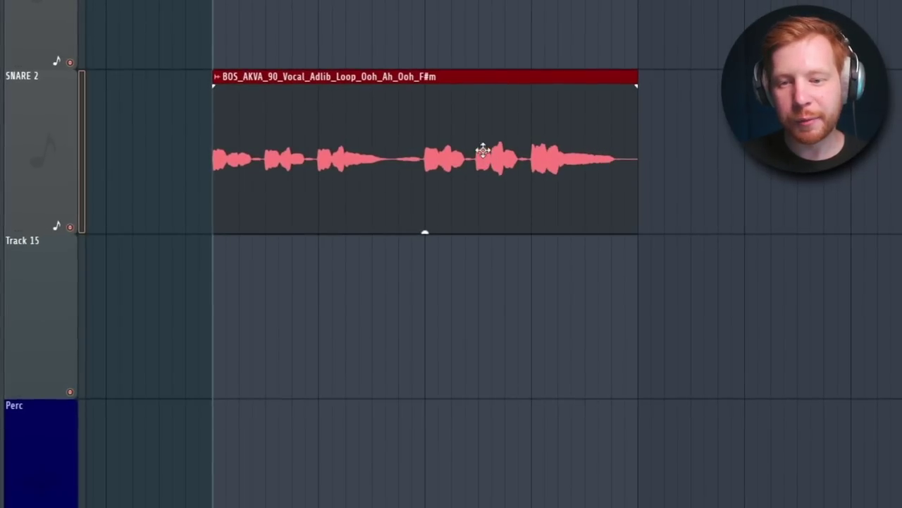
Add a fade-out and a fade-in to the upper BOS_AKVA_90_Vocal_Adlib_Loop clip in the playlist
double_click(483, 150)
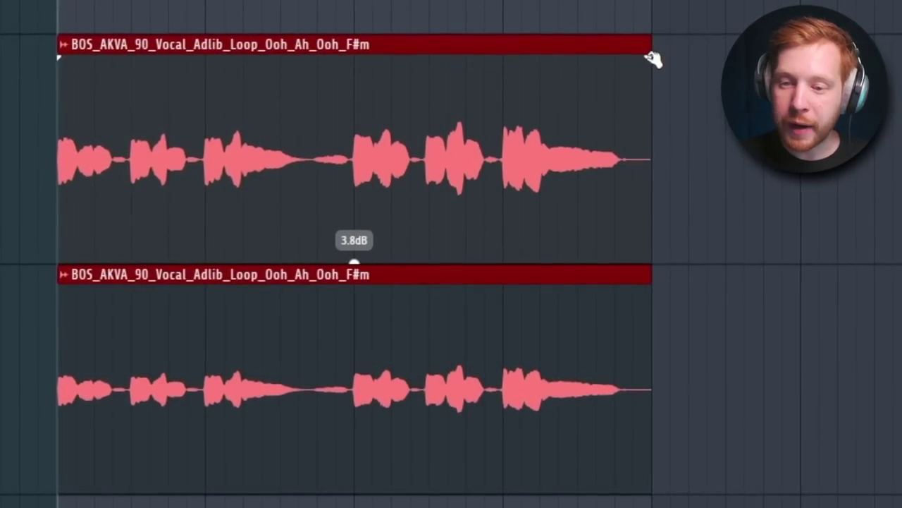
drag(652, 59, 425, 93)
drag(58, 55, 238, 81)
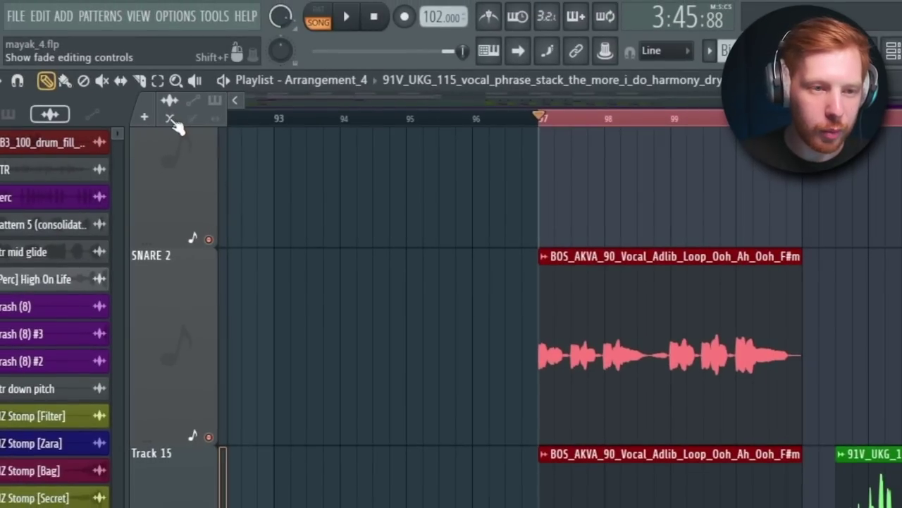
Enable automatic crossfades for fade editing and overlap the 91V_UKG_115 vocal clip with the end of the lower BOS_AKVA_90 clip
right_click(173, 120)
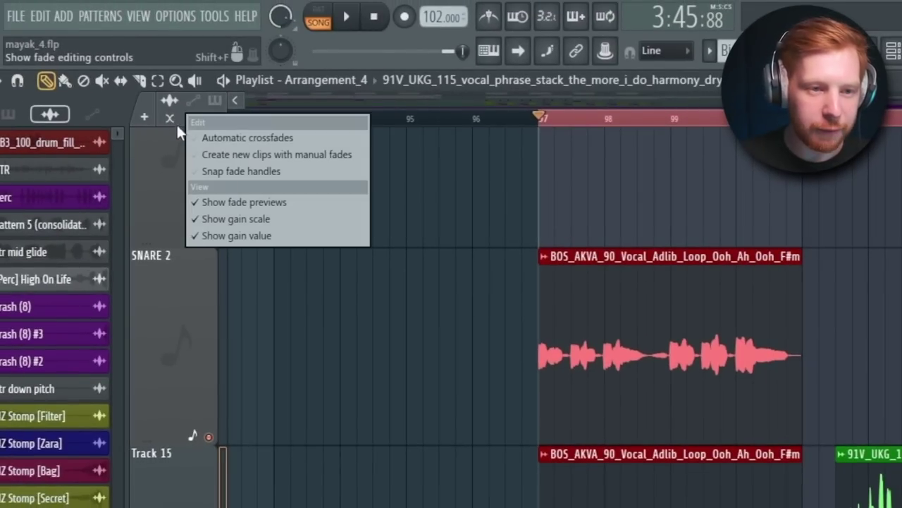
click(213, 140)
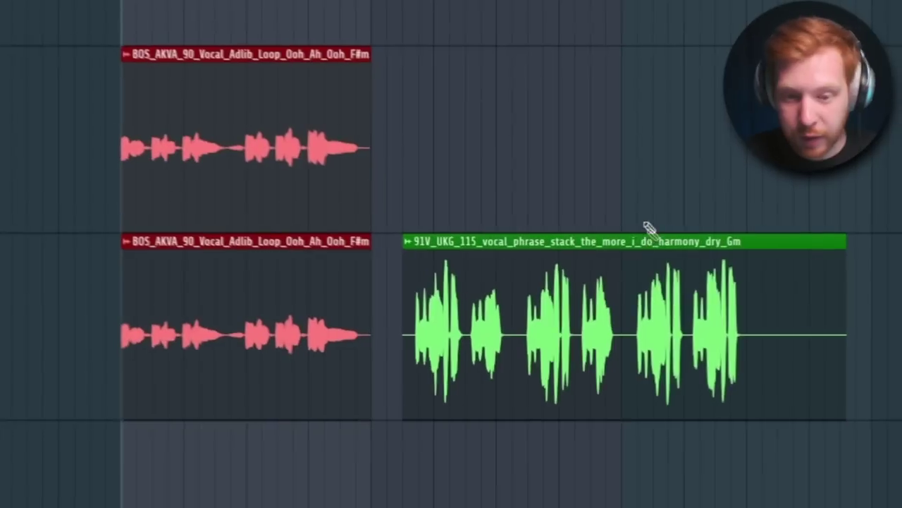
drag(648, 239, 578, 289)
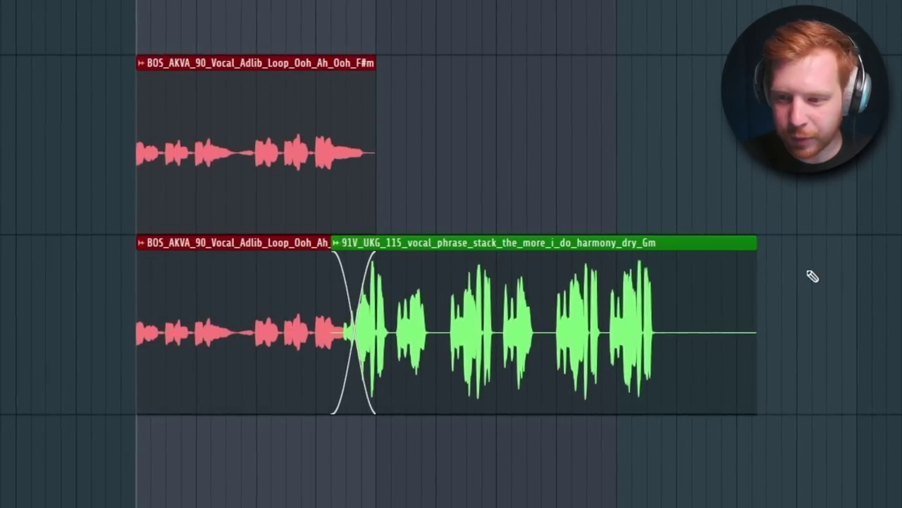
Select all four vocal clips, lower their gain together to -6.0 dB, raise it to 0.5 dB, and add short fade-outs to them
click(842, 331)
drag(842, 331, 752, 331)
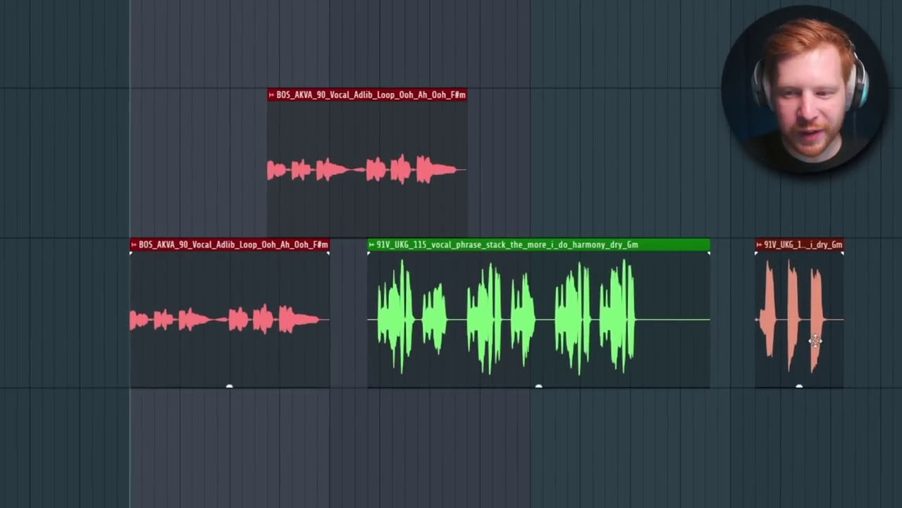
click(214, 146)
drag(368, 234, 368, 268)
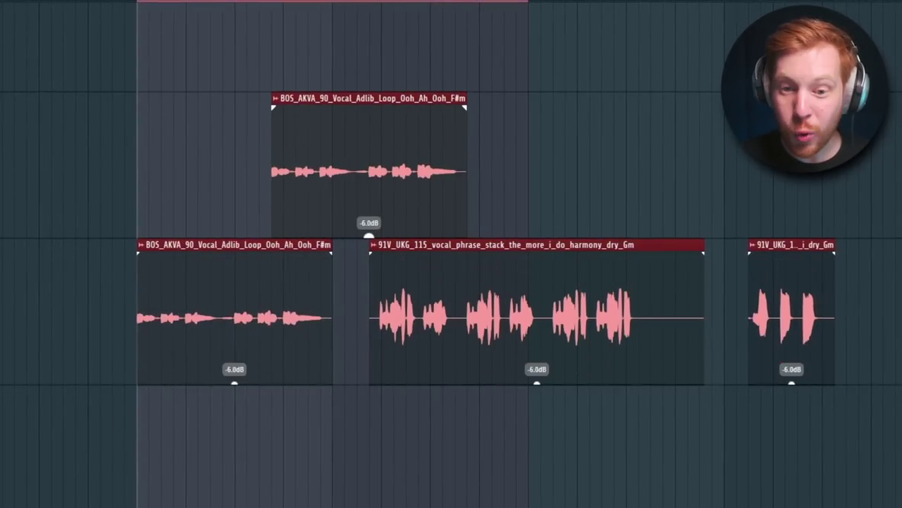
drag(369, 234, 369, 204)
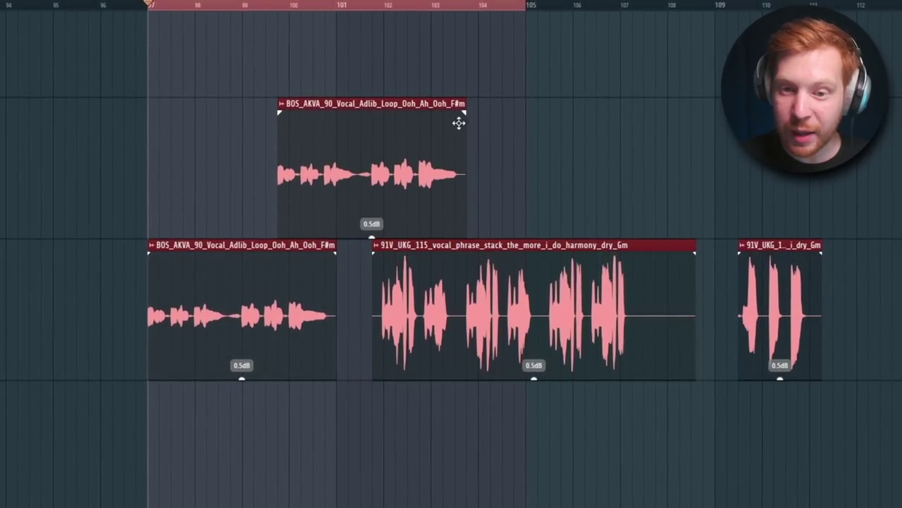
drag(464, 114, 444, 132)
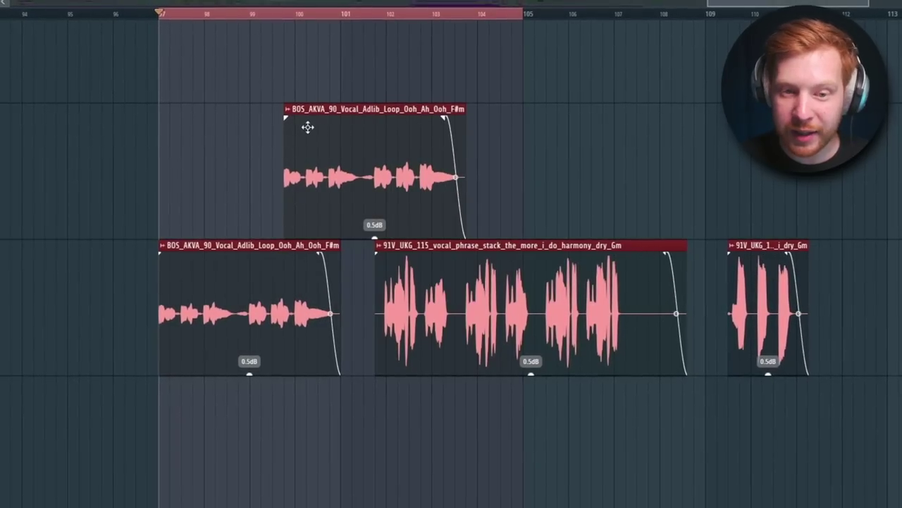
drag(327, 127, 331, 128)
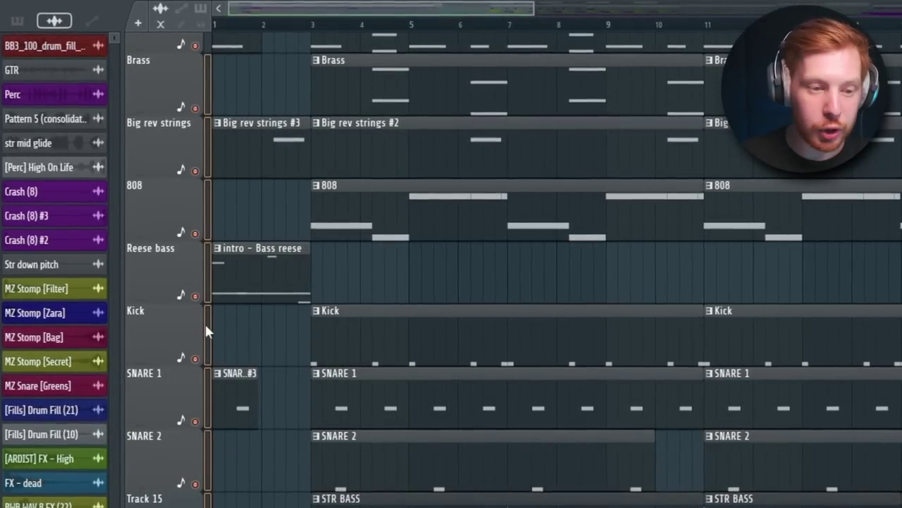
Reset the names of the selected playlist tracks and auto-name them from the clips they contain
click(197, 297)
click(196, 297)
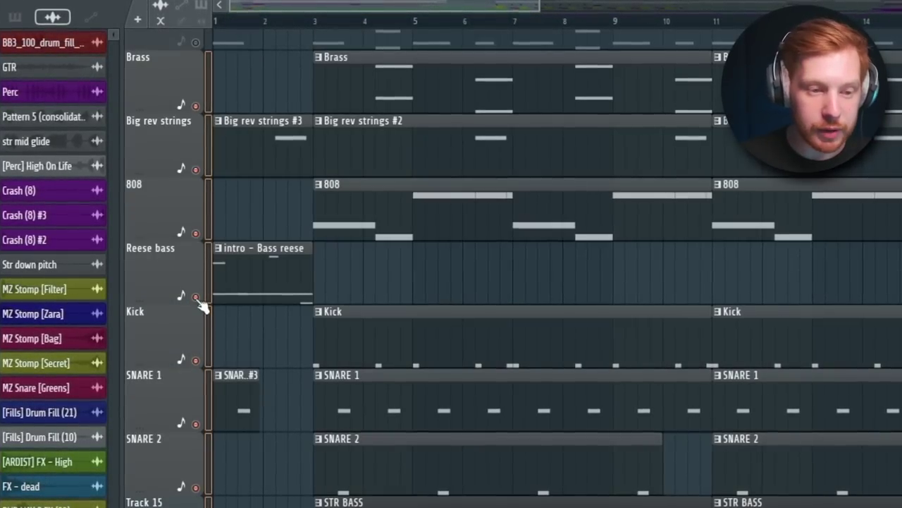
right_click(172, 201)
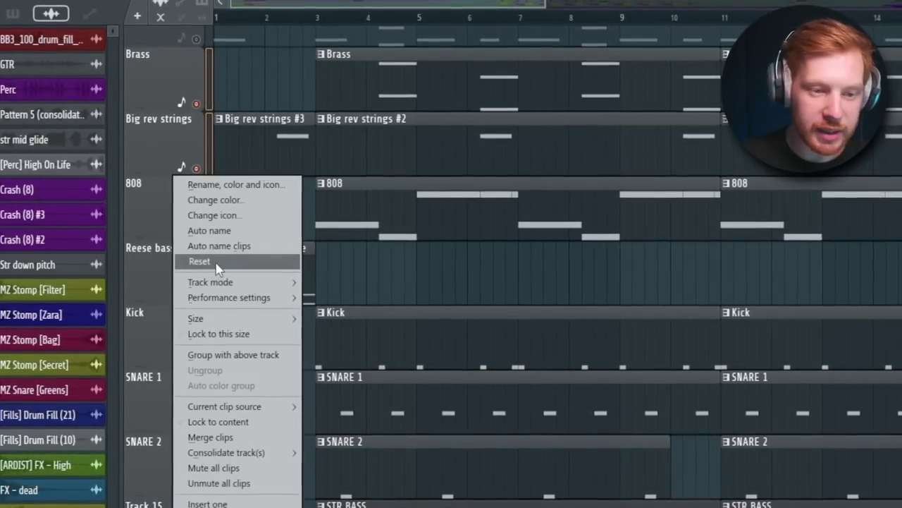
click(212, 262)
right_click(211, 260)
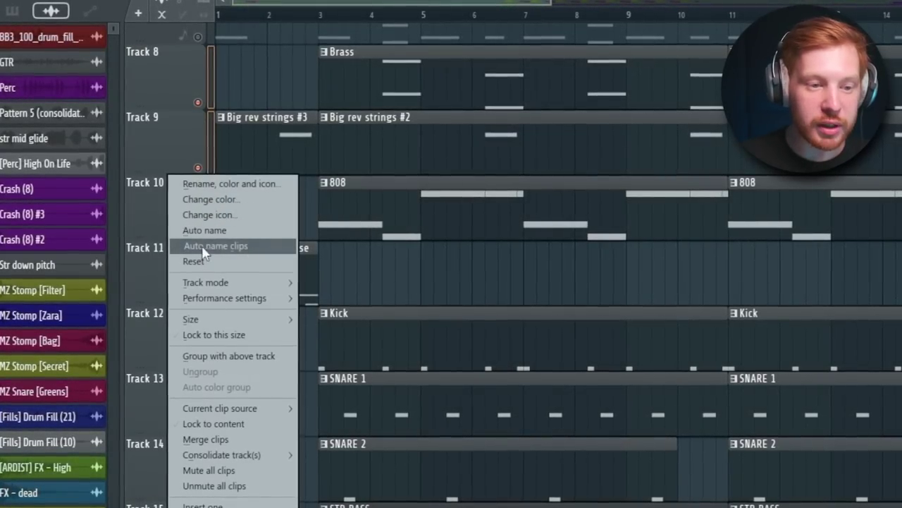
click(236, 230)
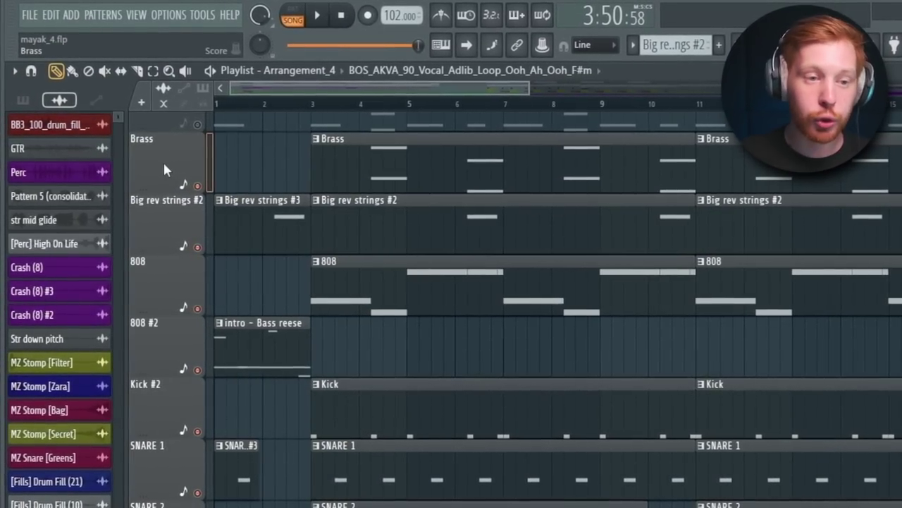
right_click(171, 131)
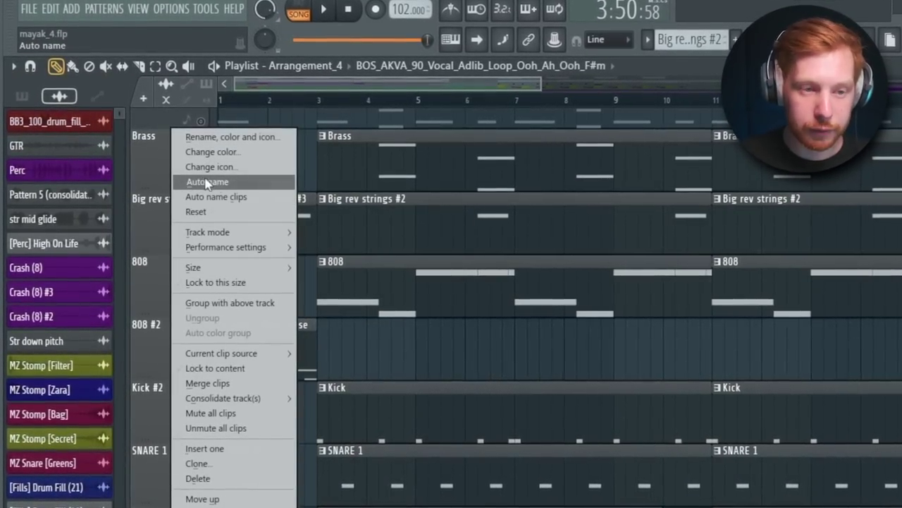
right_click(150, 192)
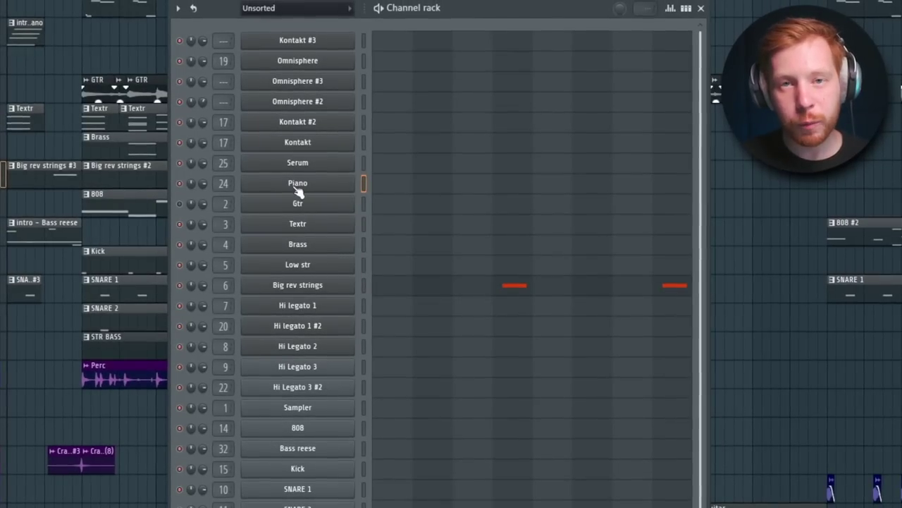
Assign the Piano channel to a new instrument track
right_click(297, 189)
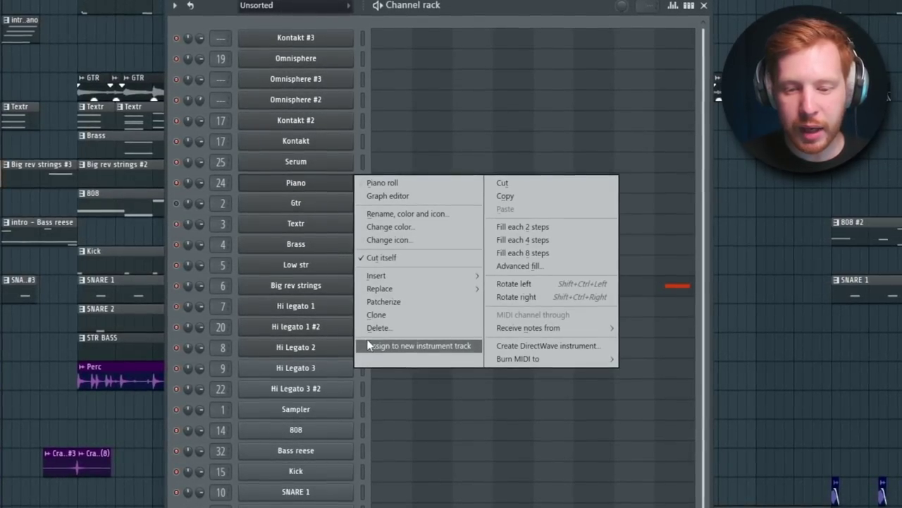
click(411, 345)
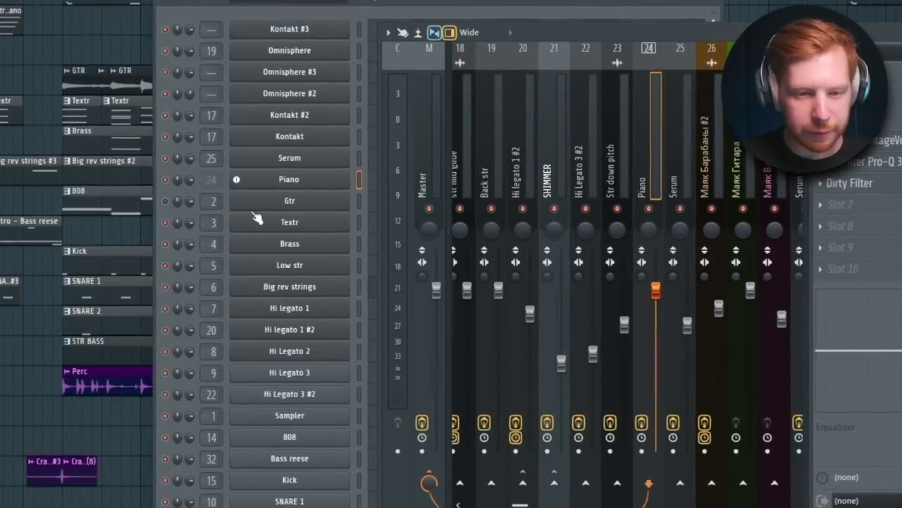
Rename the Piano channel as Piano 8 and choose the banjo icon for it
key(F2)
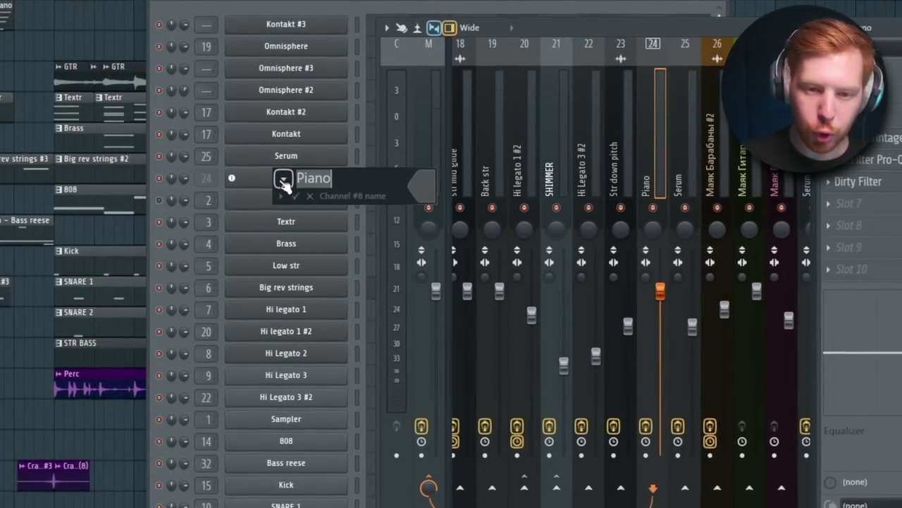
click(426, 190)
click(475, 436)
text(8)
click(282, 177)
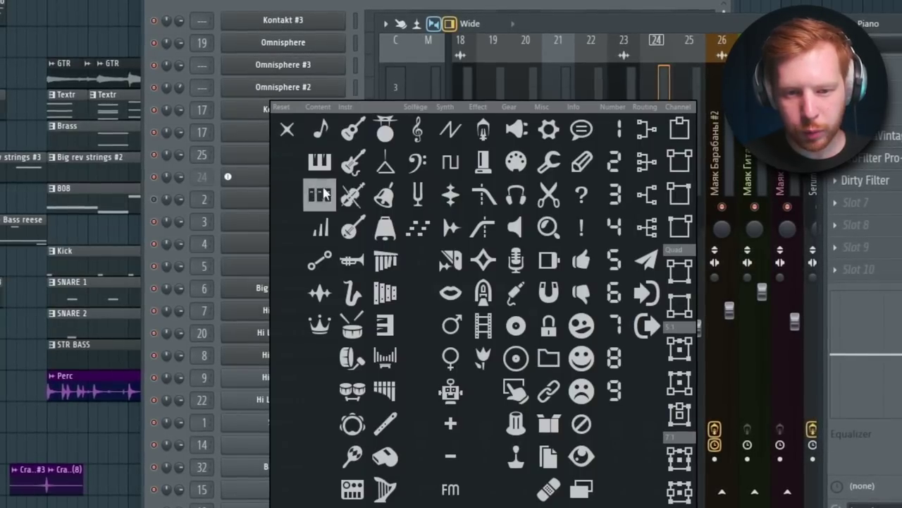
click(352, 228)
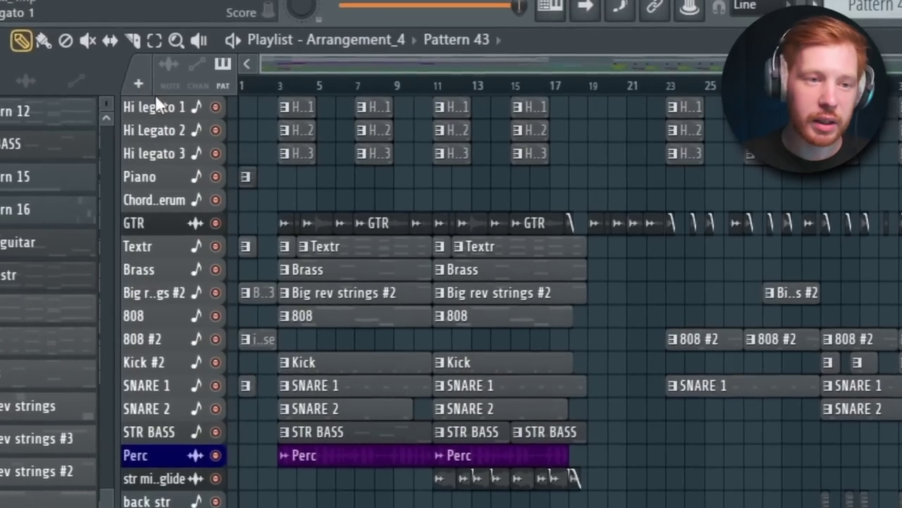
Merge the two Piano 8 channel panning automation clips on Track 1 of Arrangement_5 into one clip
click(136, 82)
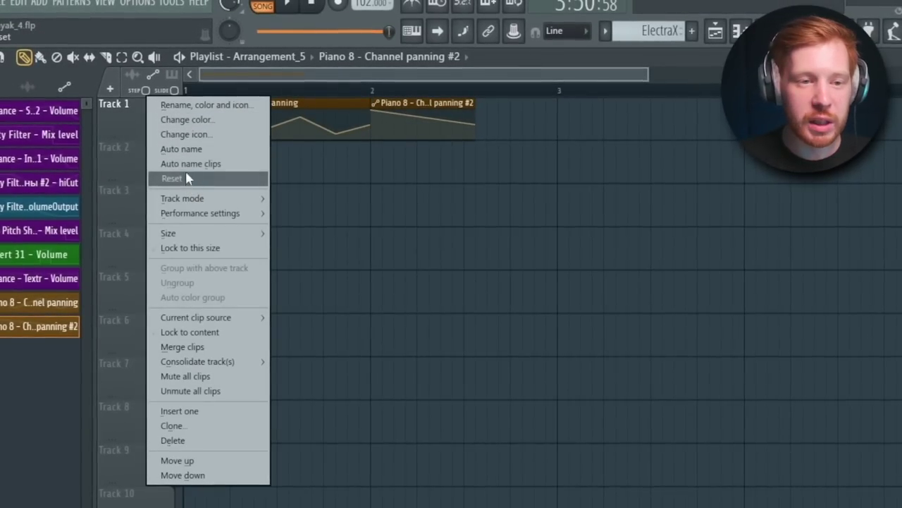
click(182, 348)
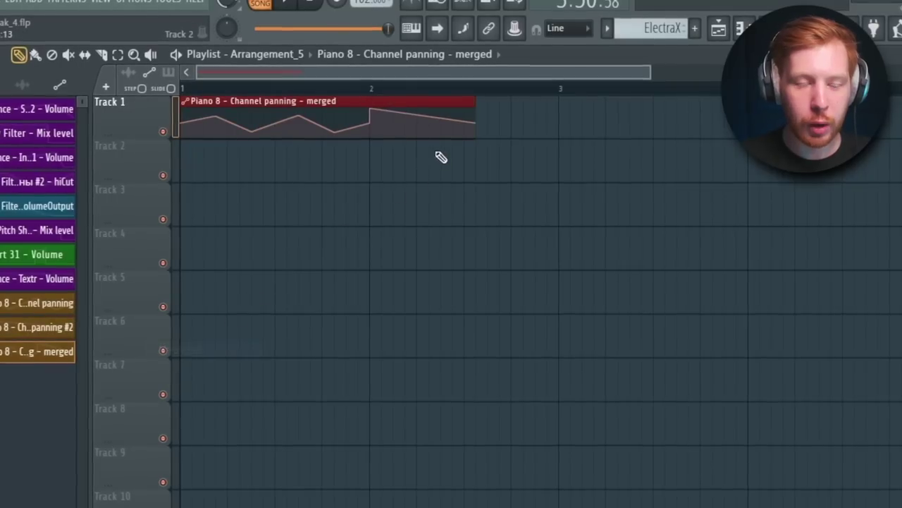
right_click(472, 248)
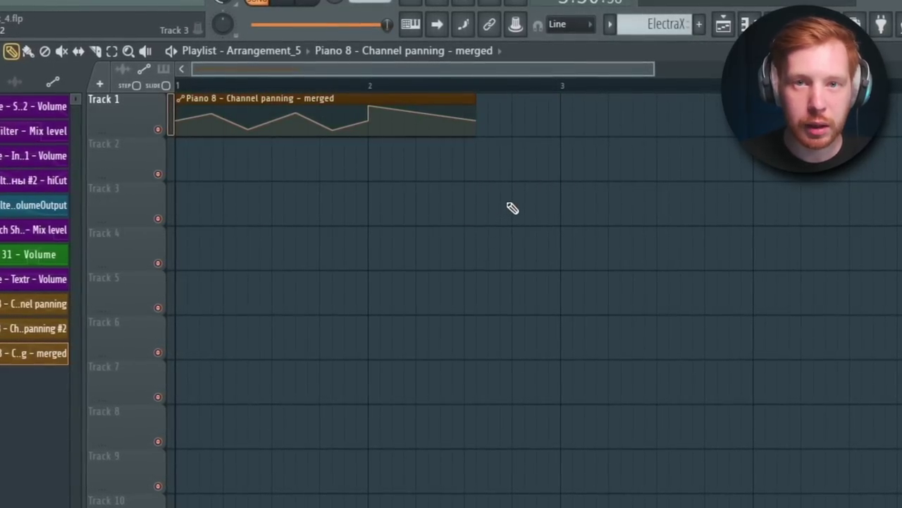
Place the two original Piano 8 channel panning clips on Tracks 4 and 6, and delete them again
drag(46, 310, 246, 256)
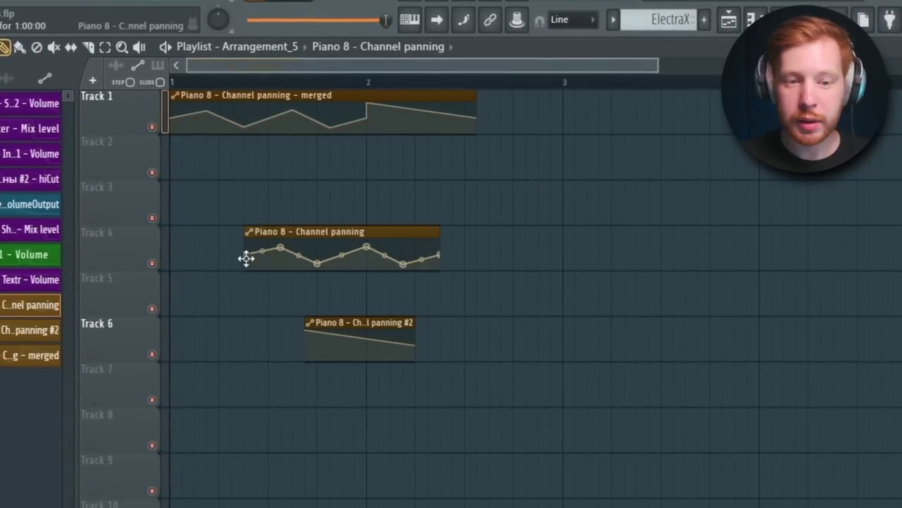
right_click(246, 256)
right_click(346, 358)
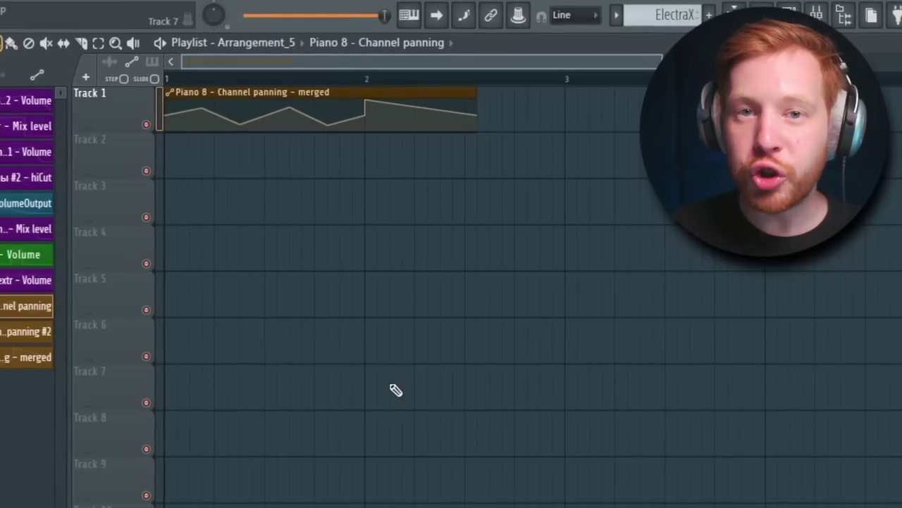